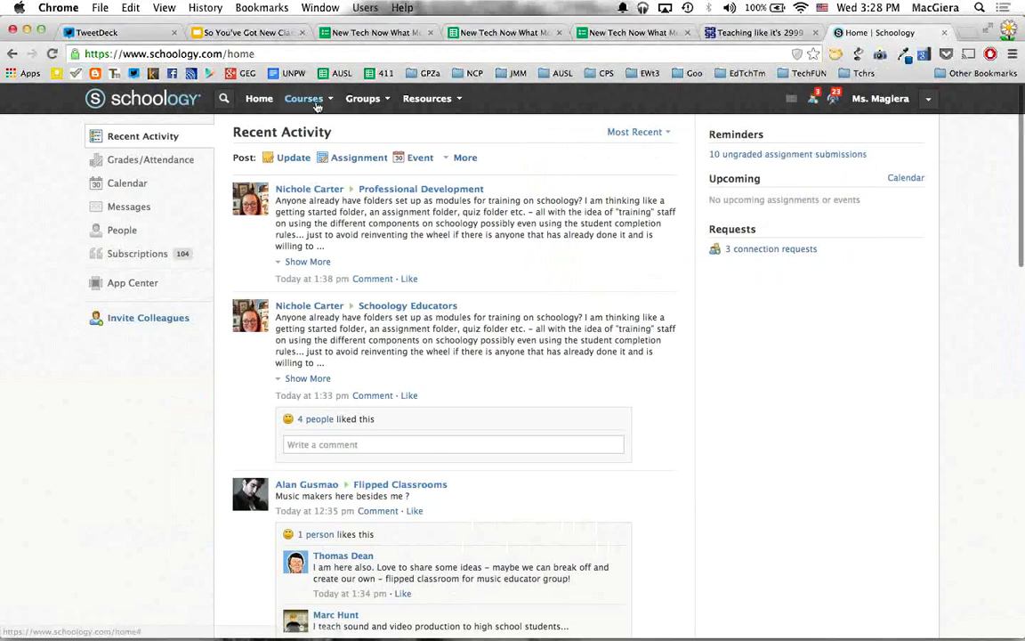
Open the *Student Innovation Team*: Section 2 course.
left_click(301, 98)
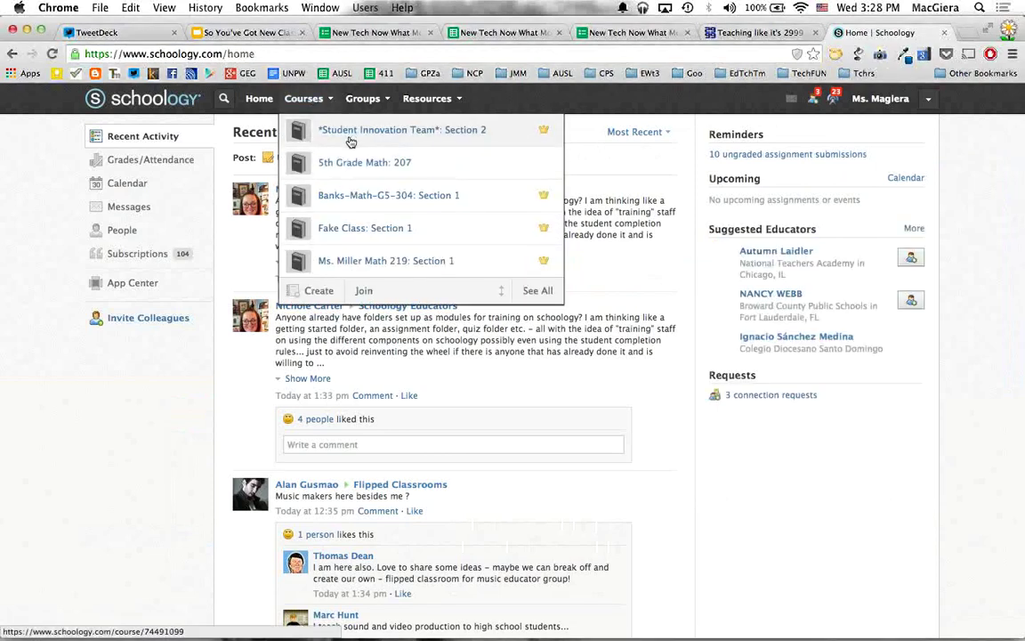
scroll(343, 203, "down", 1)
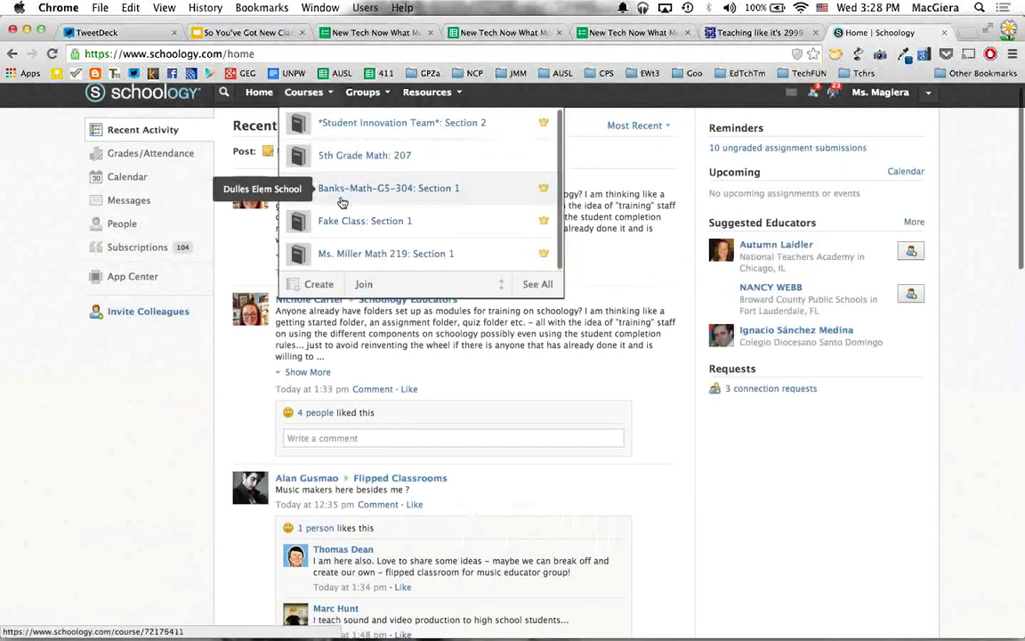
scroll(342, 203, "down", 2)
scroll(374, 169, "up", 3)
left_click(395, 141)
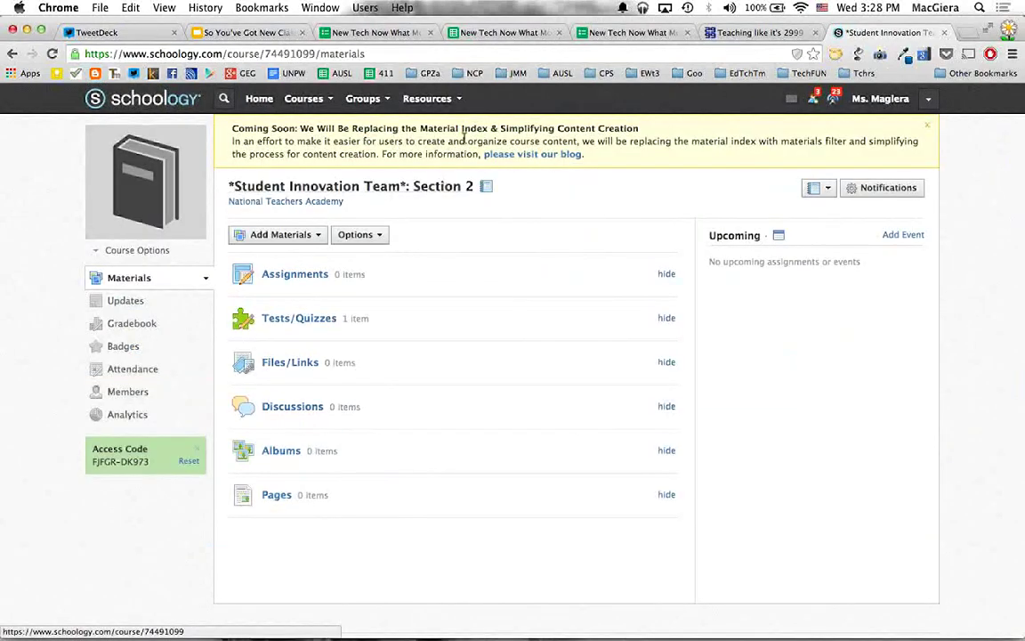
List the archived courses and open *Student Innovation Team* Section 1 from SY13-14 Quarter 4.
left_click(325, 100)
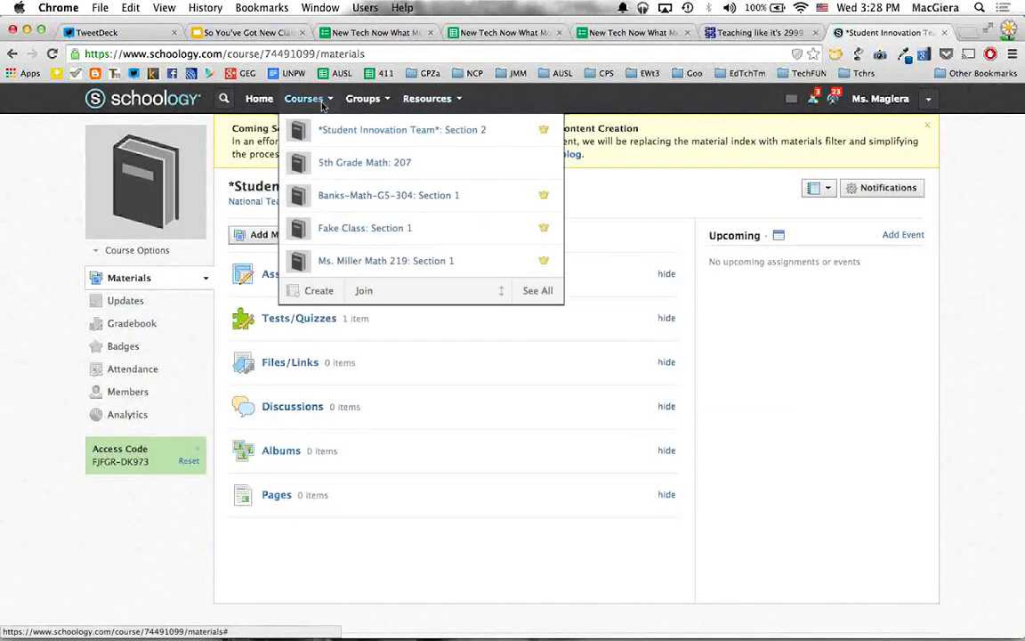
left_click(529, 294)
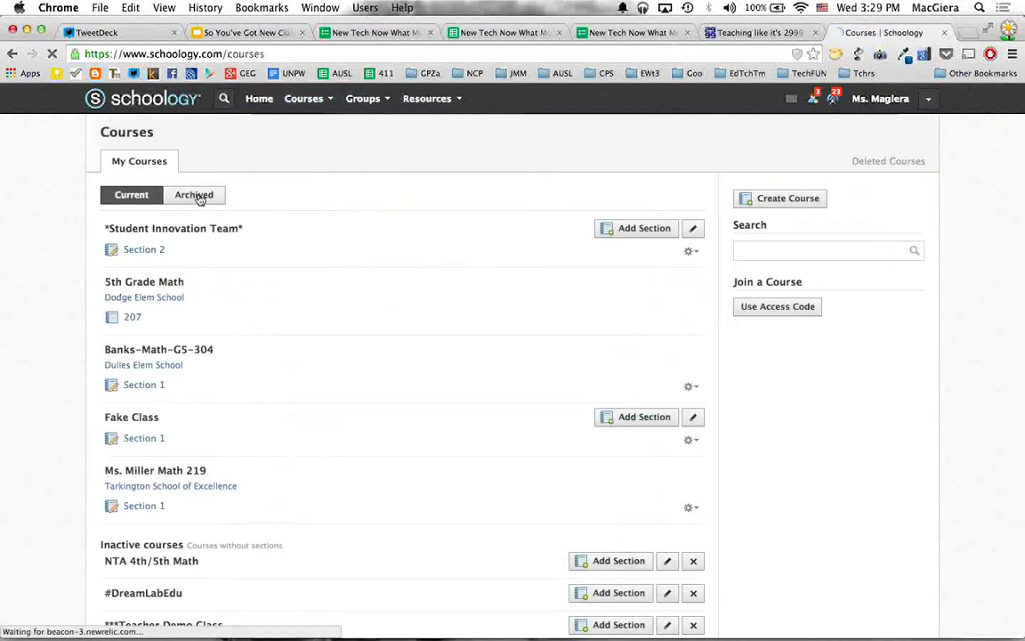
left_click(196, 196)
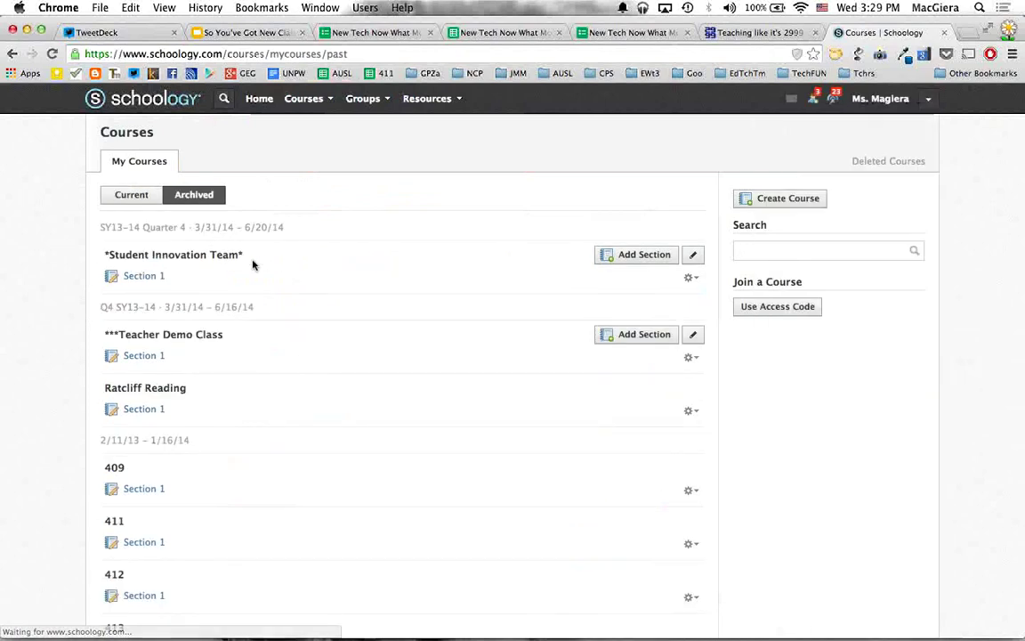
left_click(140, 277)
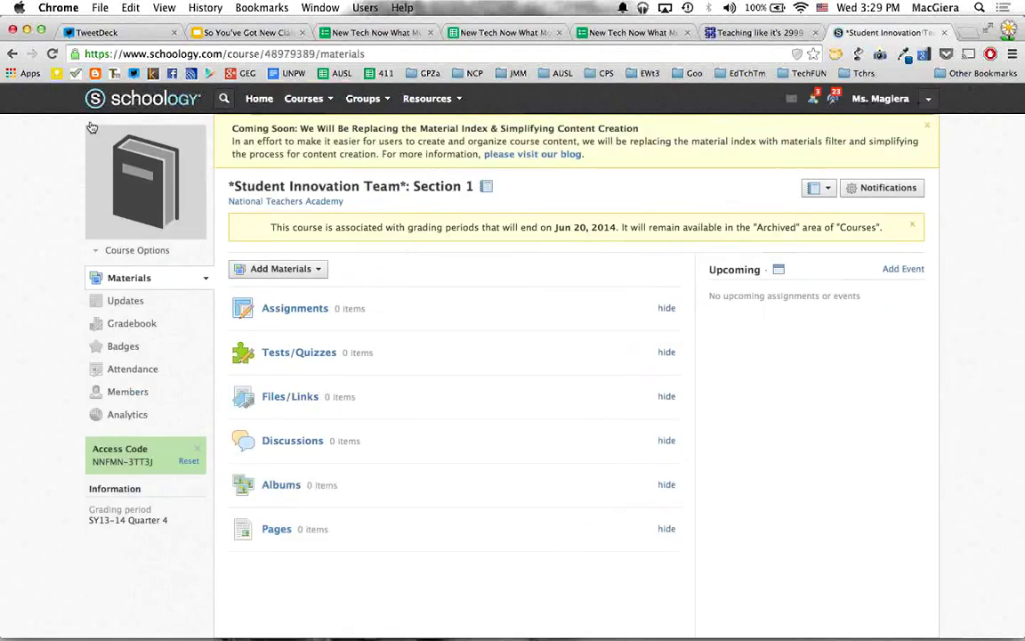
Return to the archived courses and open the older *Student Innovation Team* Section 1 from the Summer 2013 grading period.
left_click(12, 53)
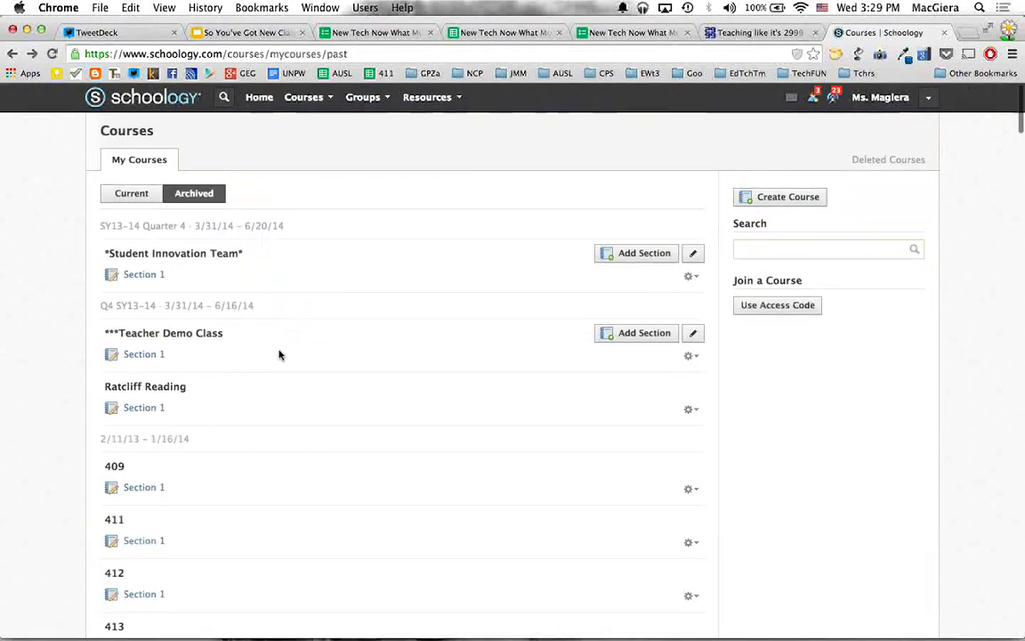
scroll(279, 355, "down", 10)
left_click(150, 252)
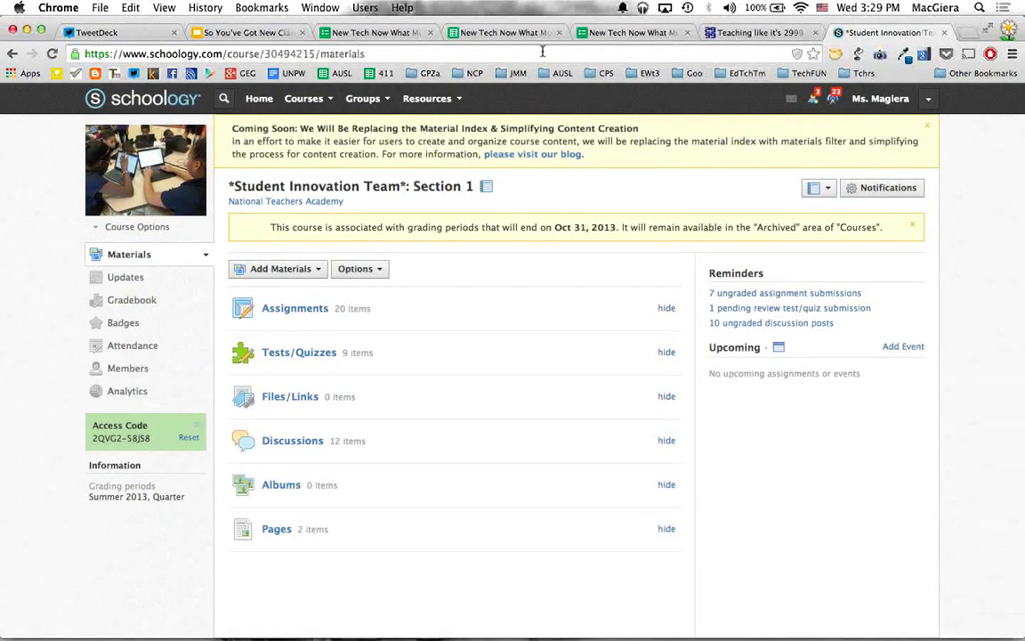
left_click(164, 8)
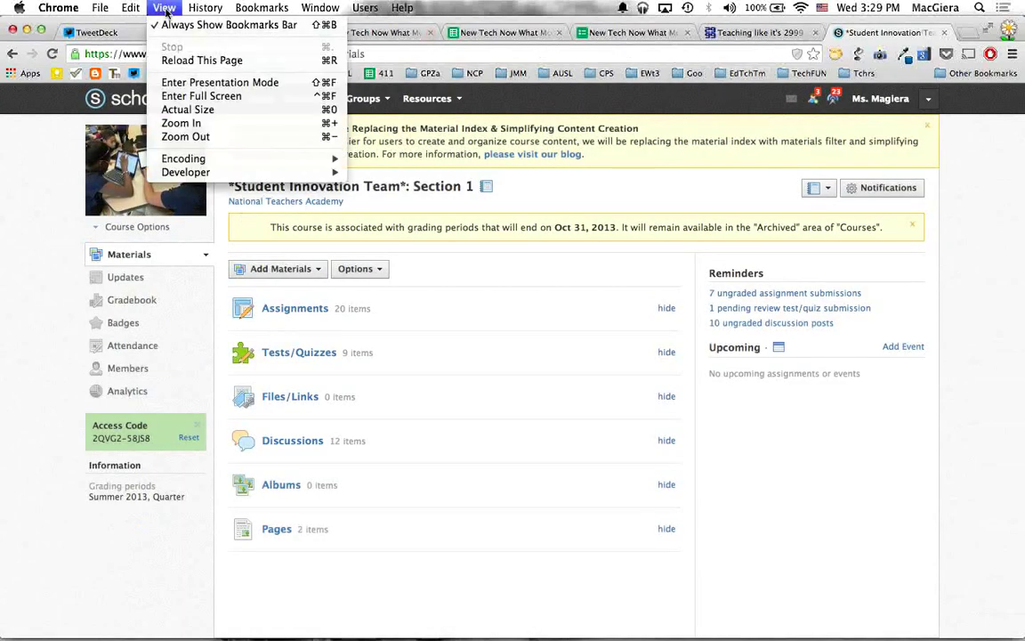
left_click(197, 82)
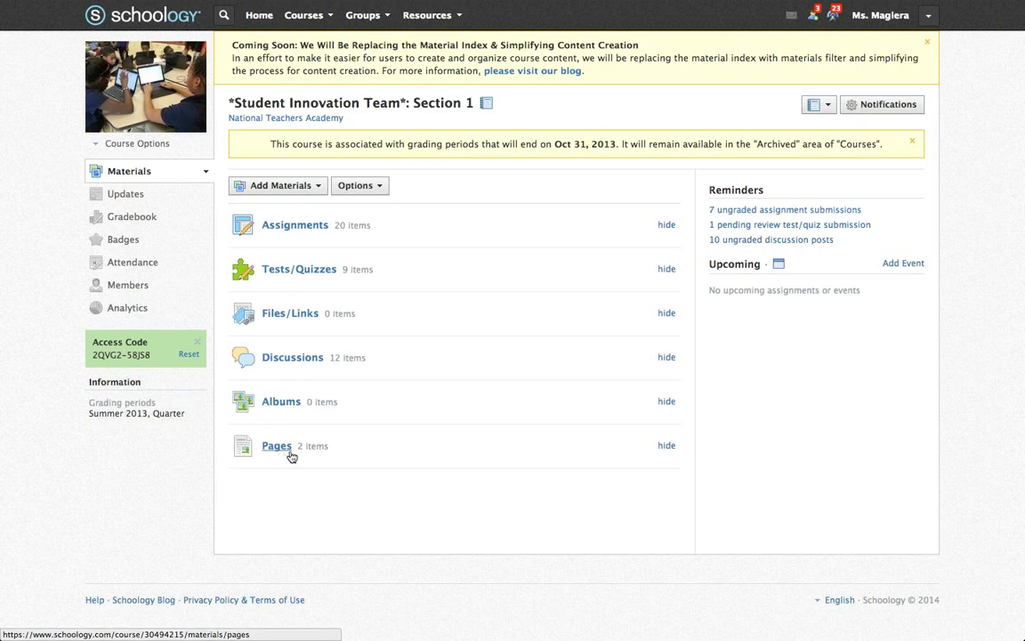
mouse_move(926, 7)
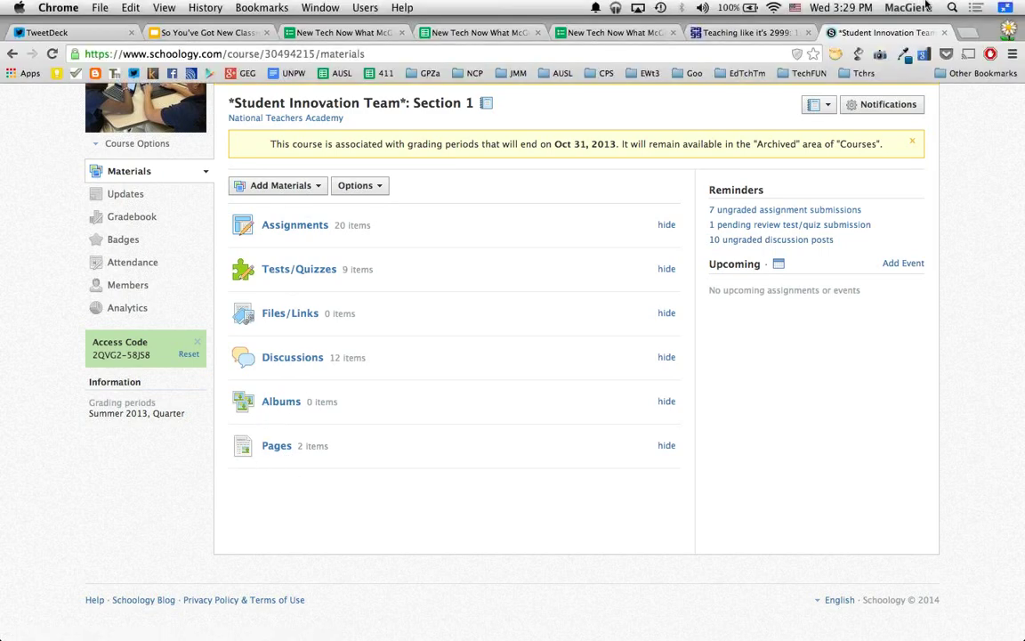
left_click(1006, 9)
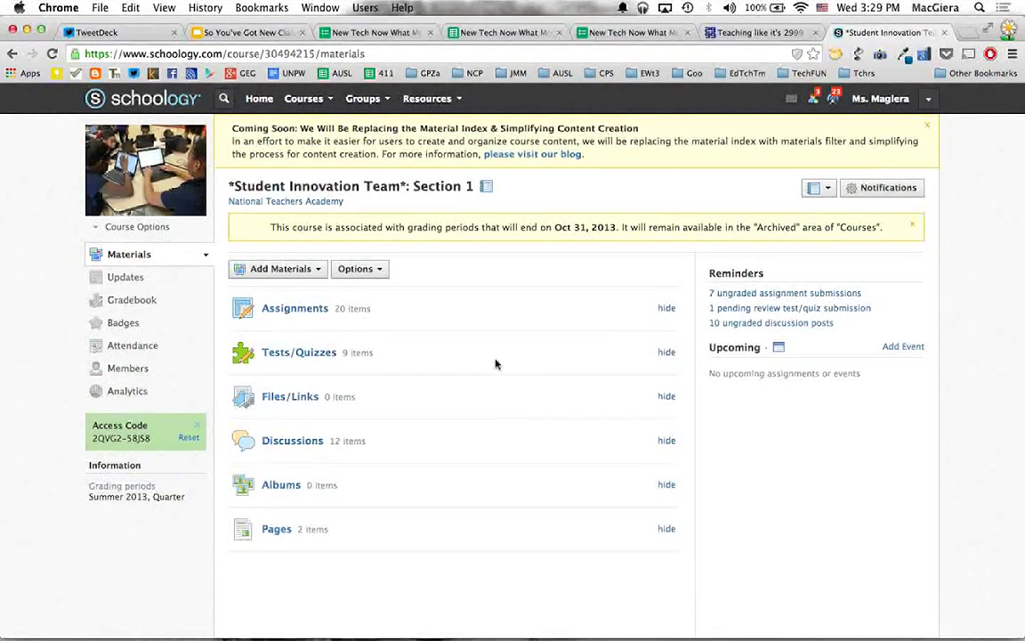
Open the course's updates and look through the posts down to the oldest one.
left_click(125, 278)
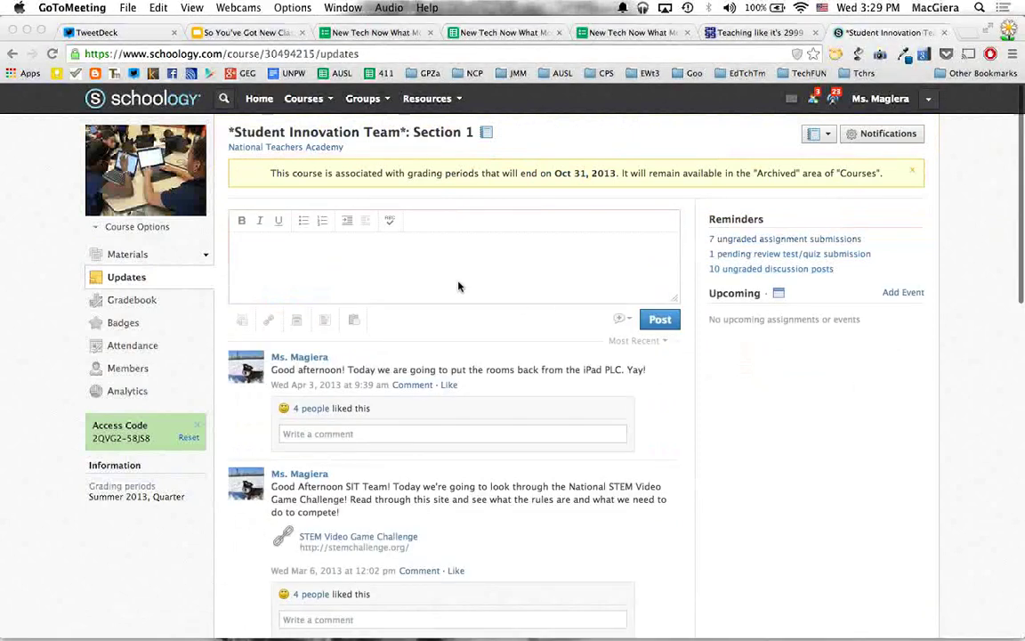
scroll(402, 416, "down", 2)
scroll(401, 415, "down", 10)
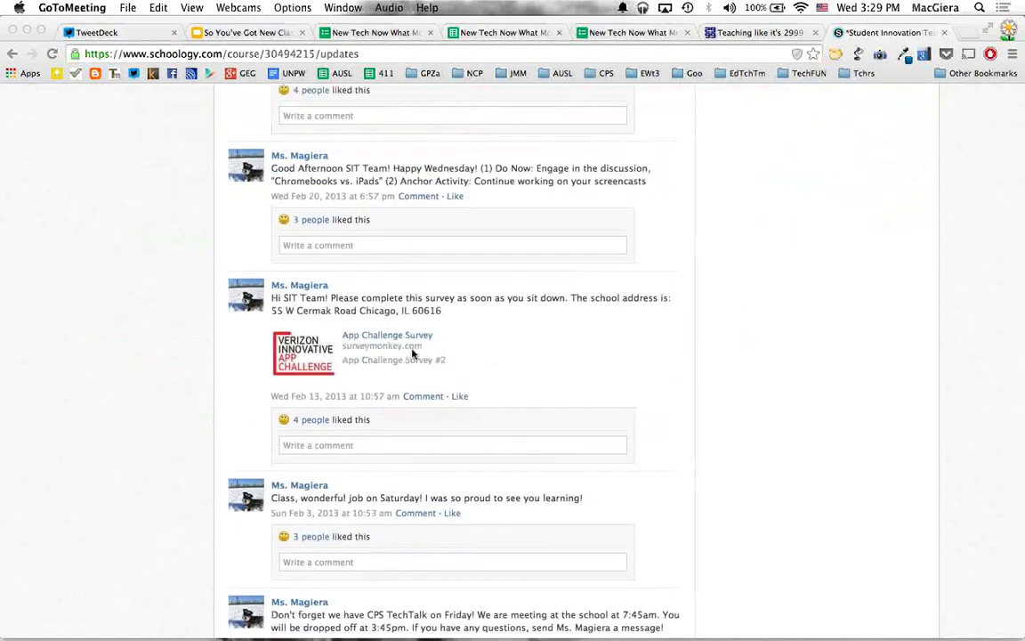
scroll(412, 354, "down", 9)
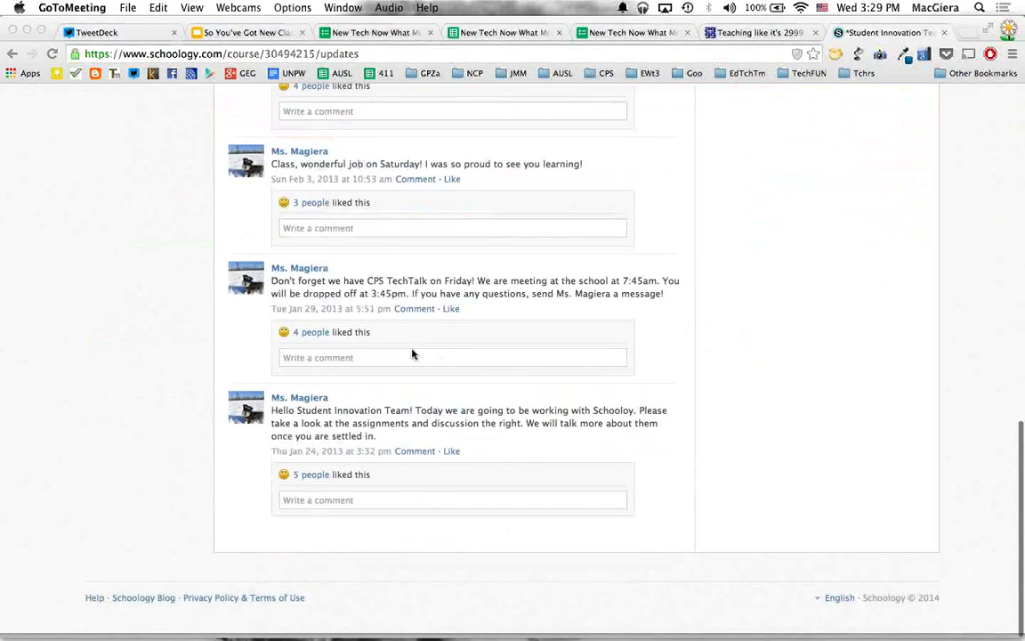
scroll(413, 353, "up", 8)
scroll(413, 353, "up", 15)
Start a new course update with blank poll options, leaving its message empty.
left_click(240, 321)
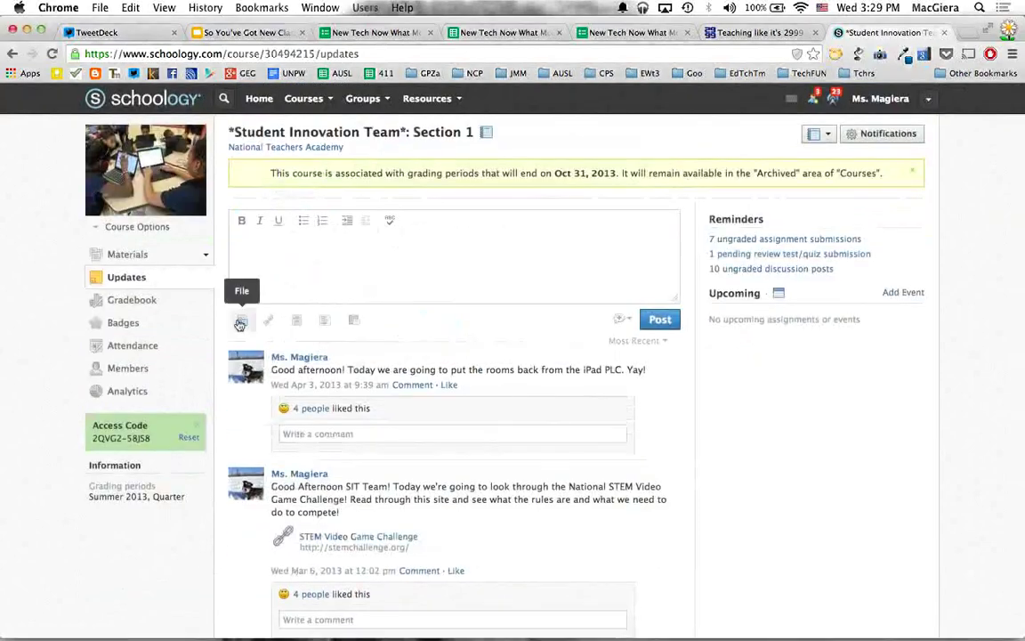
left_click(708, 438)
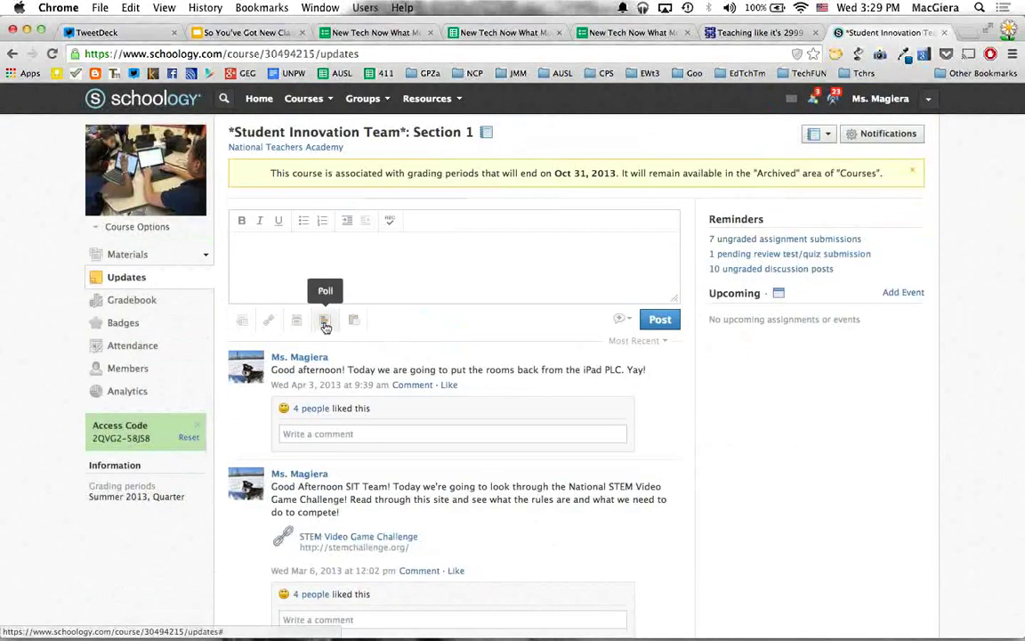
left_click(327, 321)
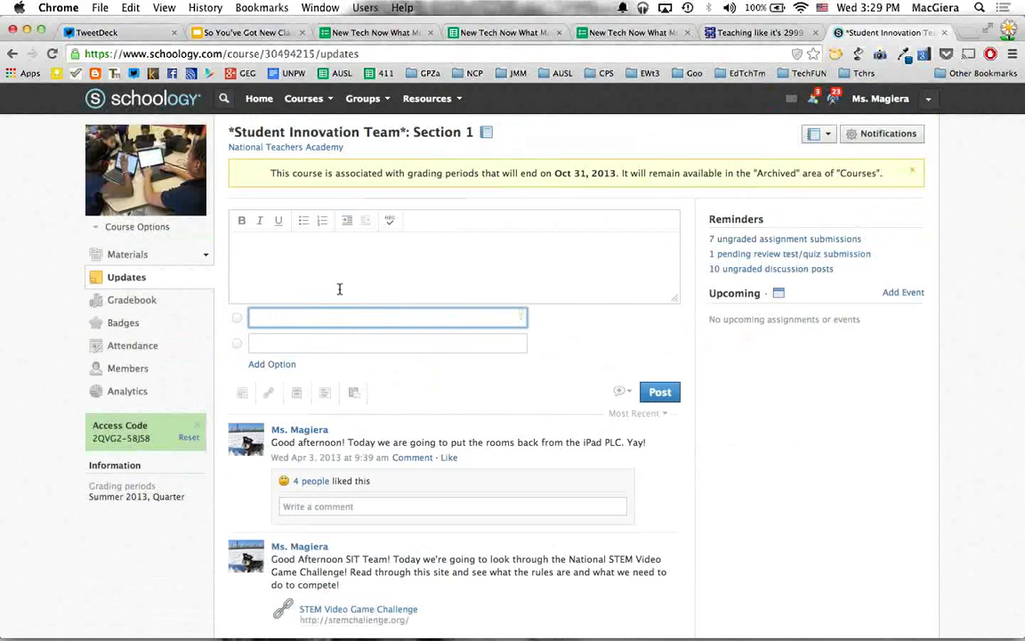
left_click(284, 344)
left_click(294, 259)
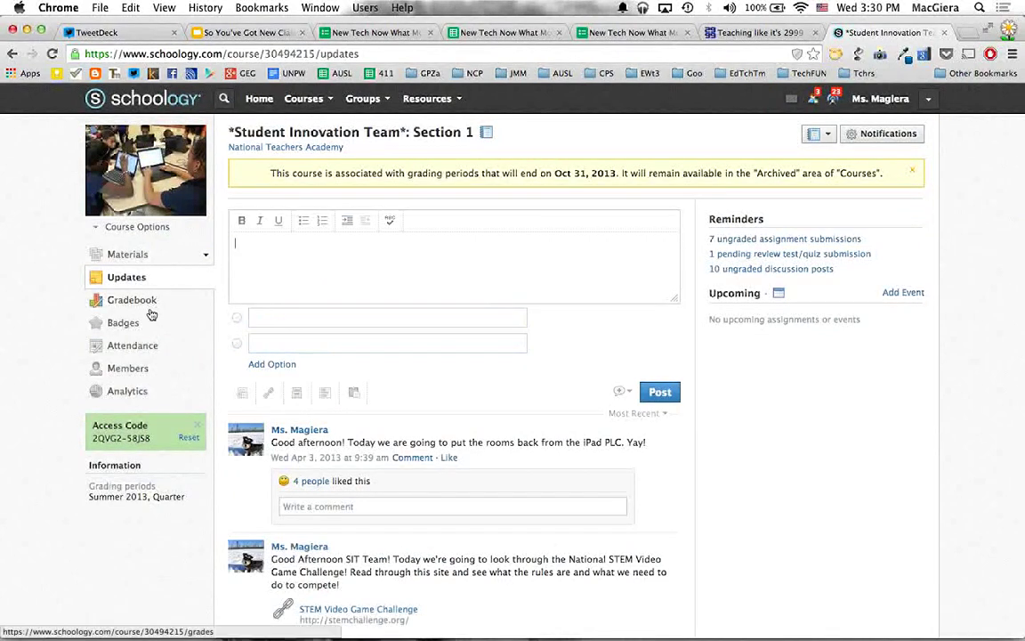
Open the course badges and mark the Perfect Attendance, Good Listener, Participation and Problem Solver starter badges.
left_click(112, 322)
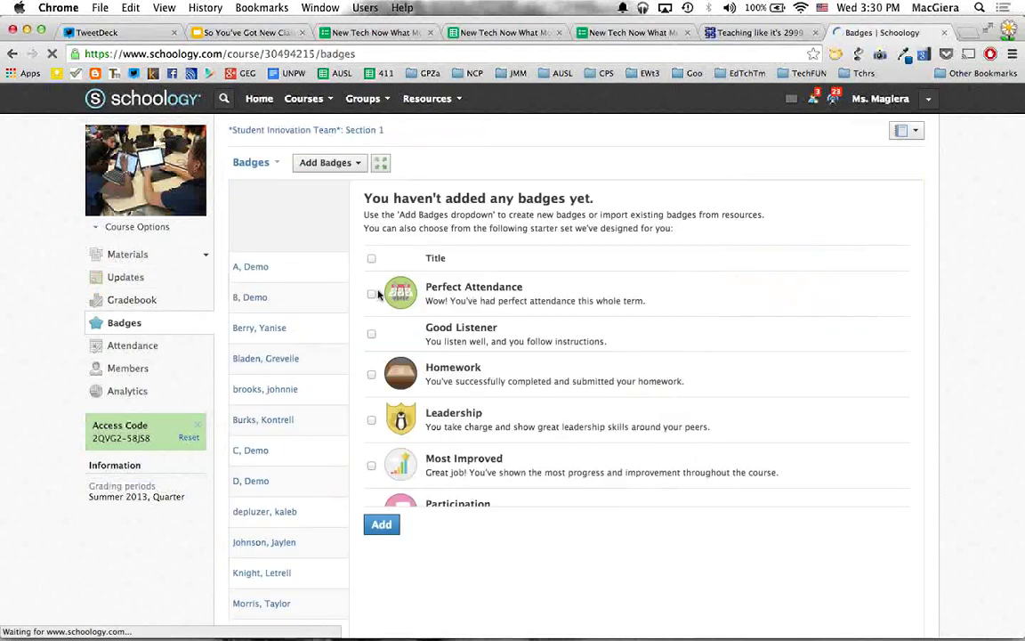
left_click(371, 293)
left_click(373, 339)
scroll(423, 385, "down", 3)
left_click(372, 392)
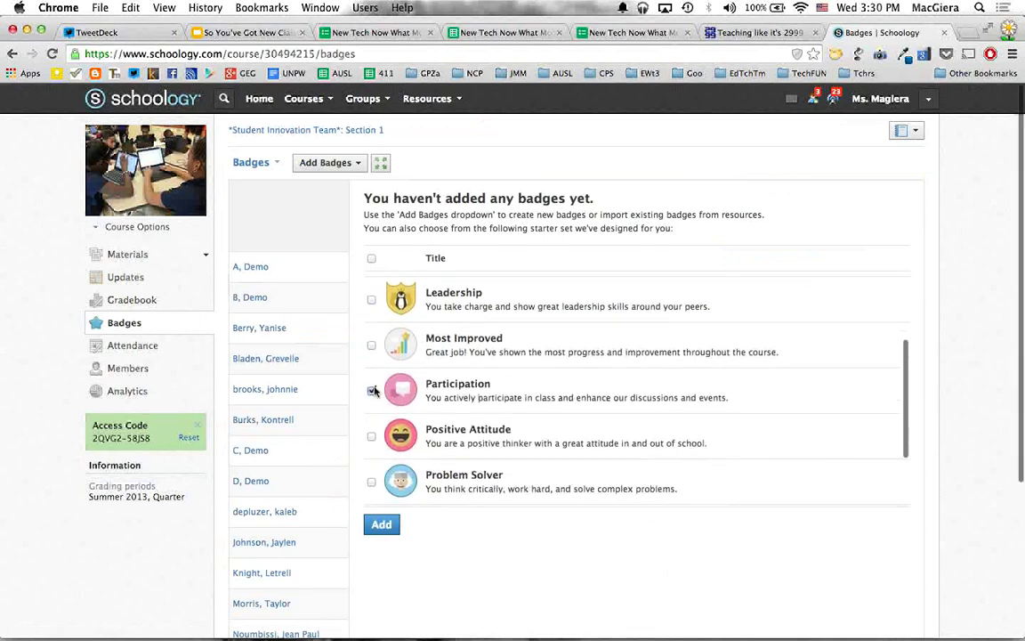
scroll(373, 393, "down", 3)
left_click(371, 390)
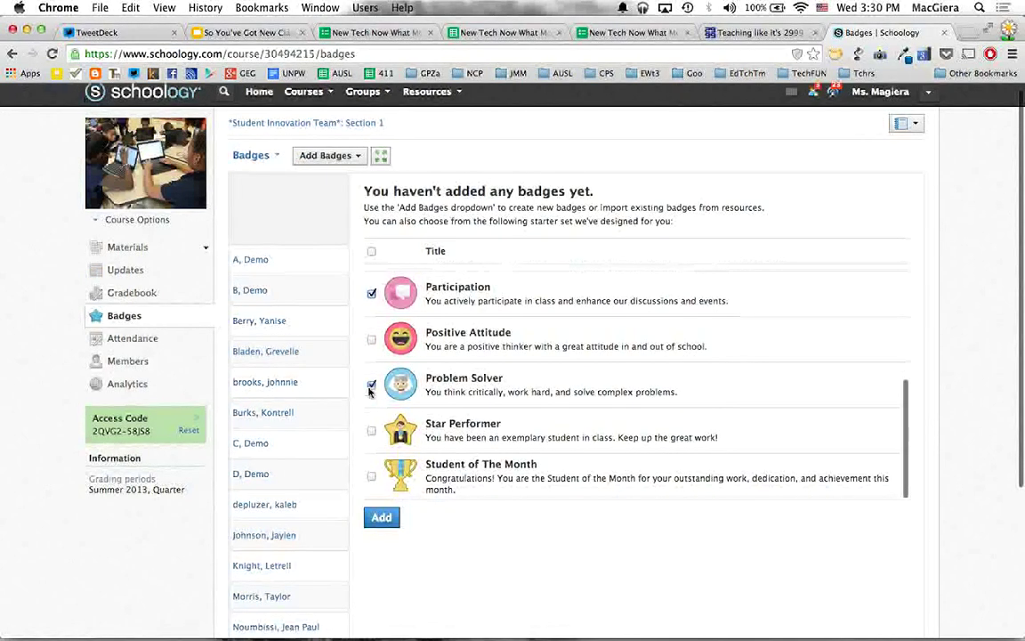
scroll(383, 405, "down", 2)
scroll(402, 427, "up", 2)
scroll(403, 427, "up", 5)
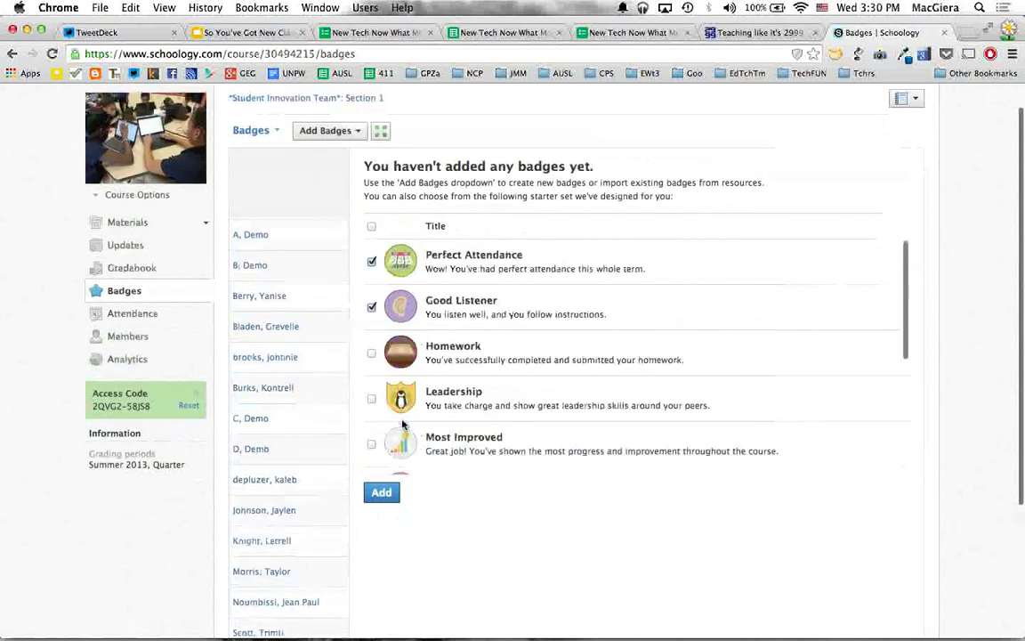
scroll(500, 390, "down", 4)
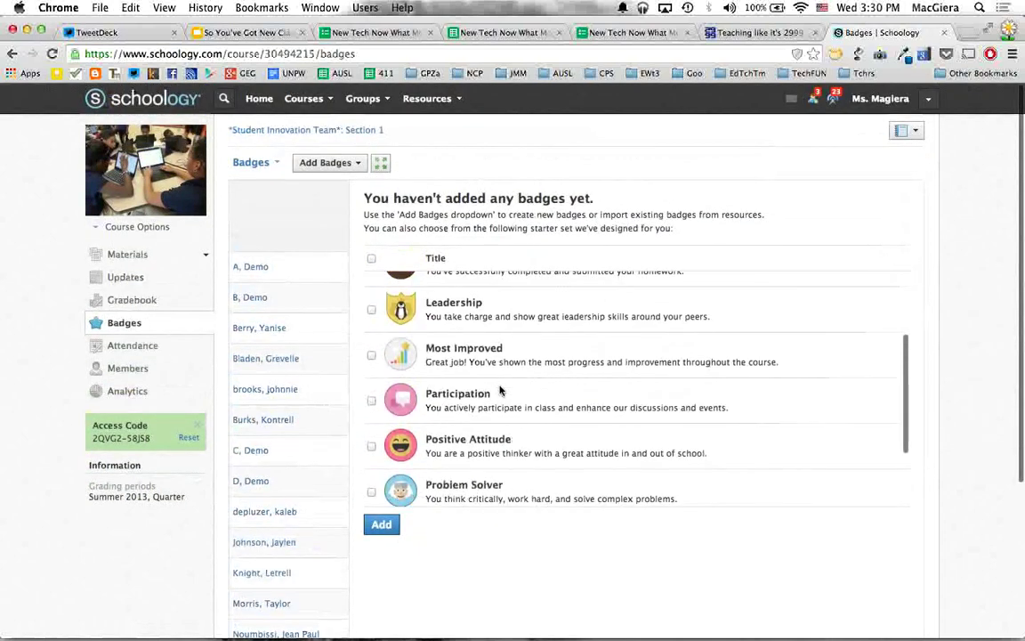
Try an orange star design for a new badge with blank title and message, and discard it.
left_click(354, 164)
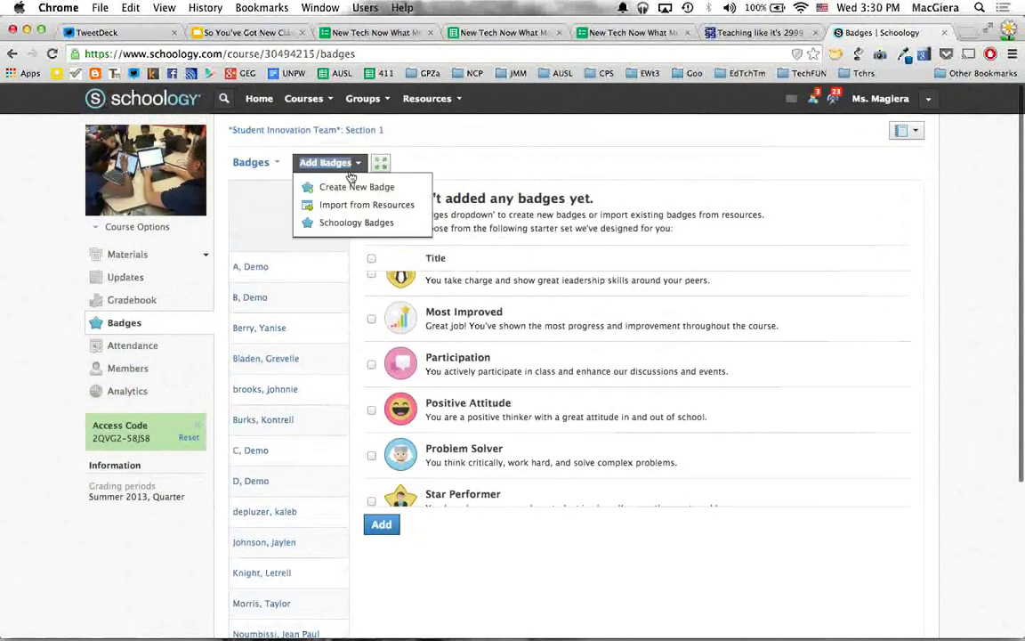
left_click(356, 189)
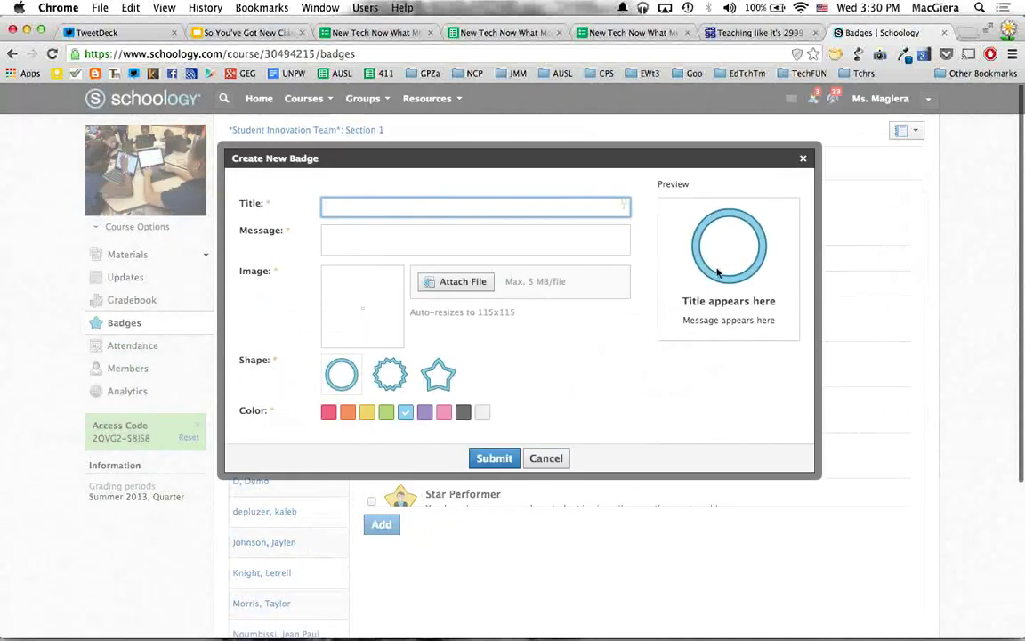
left_click(389, 377)
left_click(438, 374)
left_click(443, 412)
left_click(349, 412)
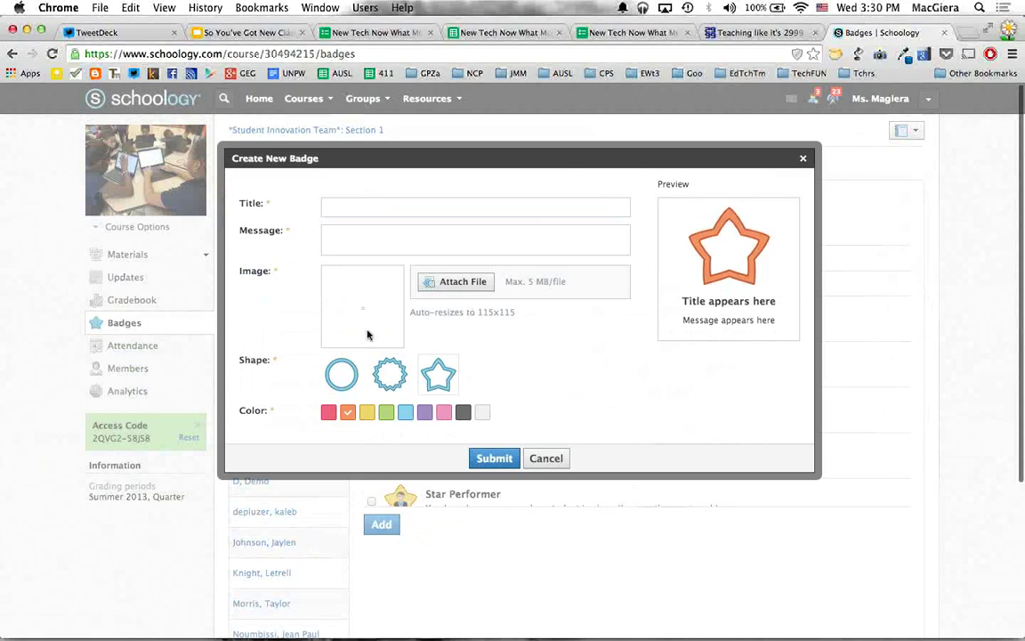
left_click(364, 227)
key("shift+Tab")
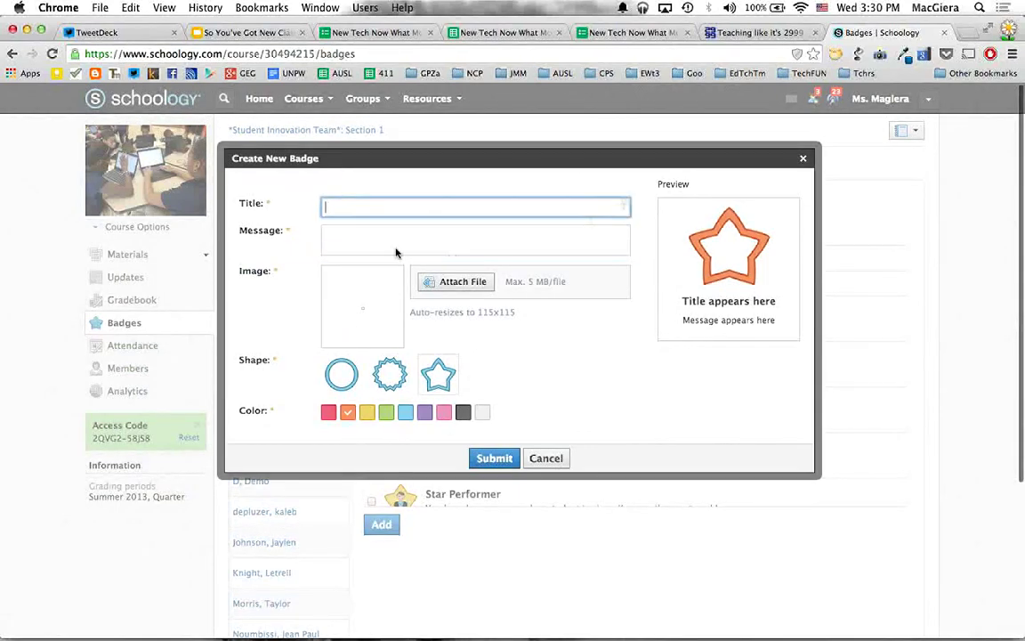
left_click(542, 458)
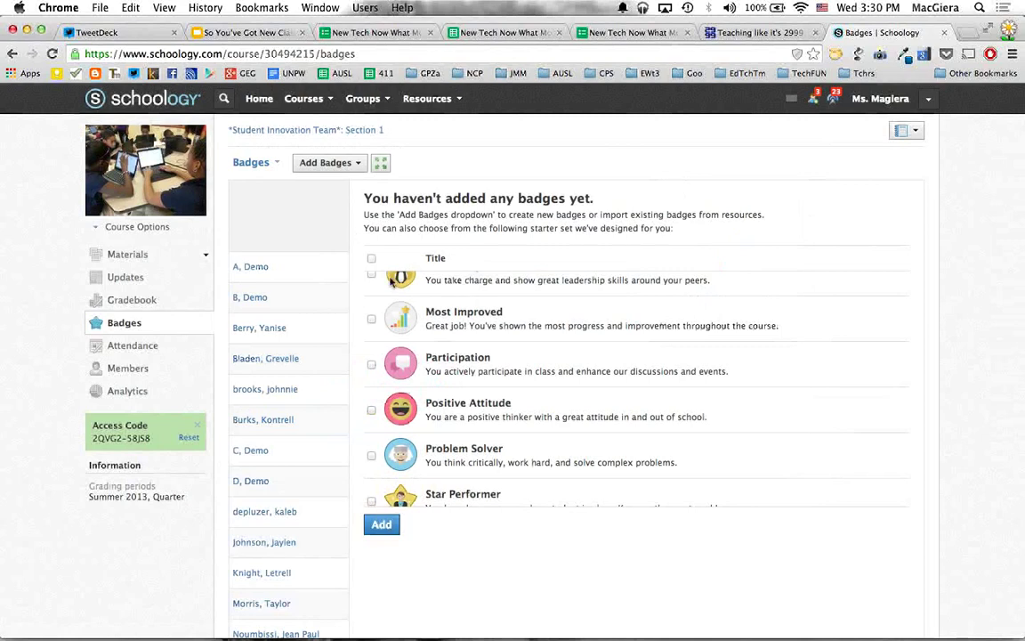
scroll(397, 294, "down", 5)
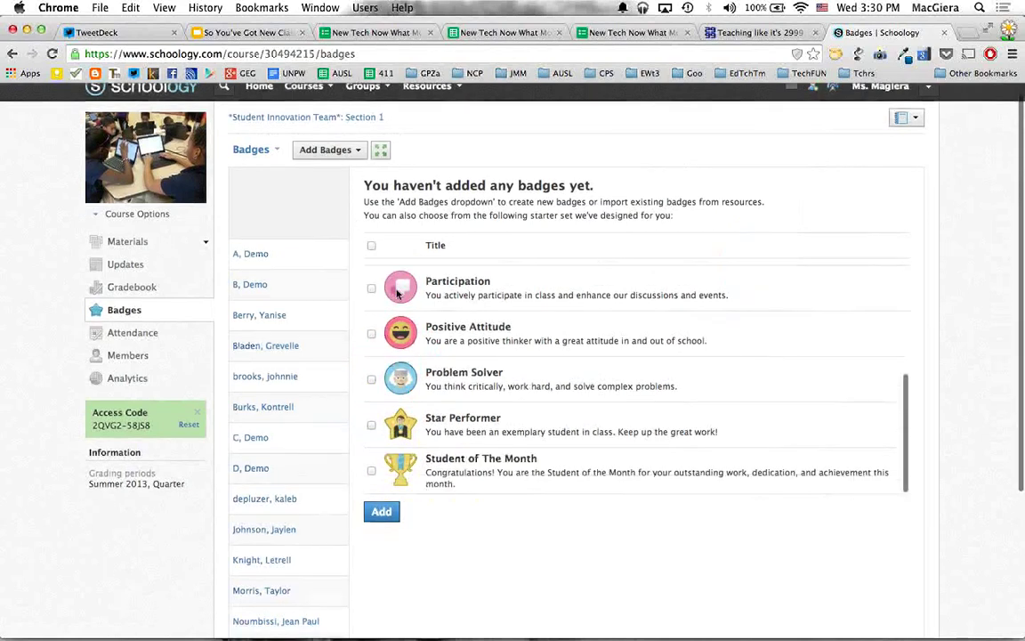
scroll(399, 288, "up", 5)
scroll(400, 287, "up", 5)
Open the course attendance and cycle the first student's Jul 30 mark through Absent, Late and Excused back to Present.
left_click(133, 346)
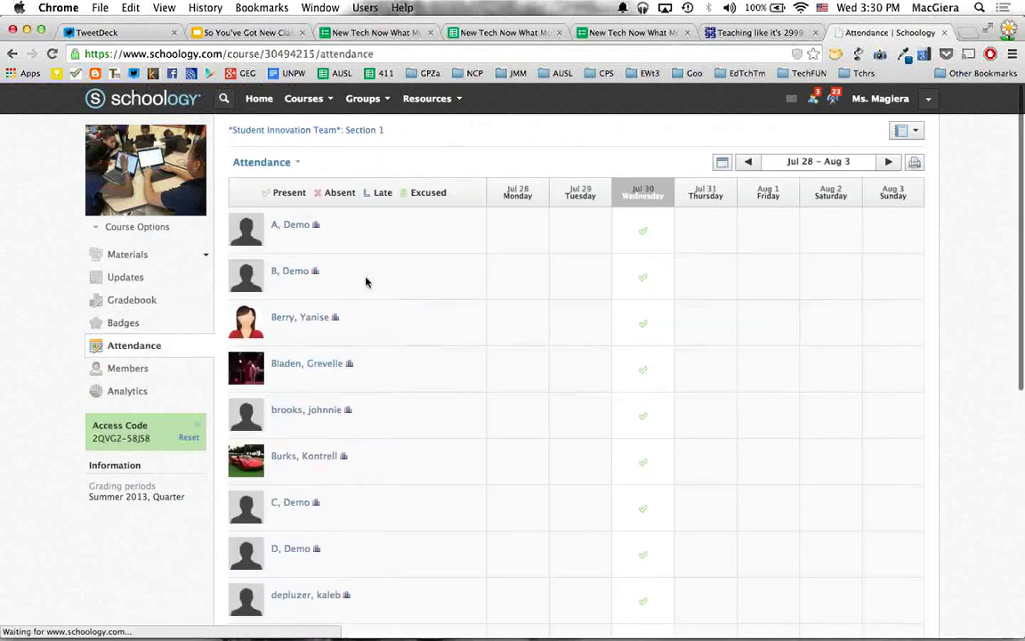
left_click(645, 239)
left_click(642, 239)
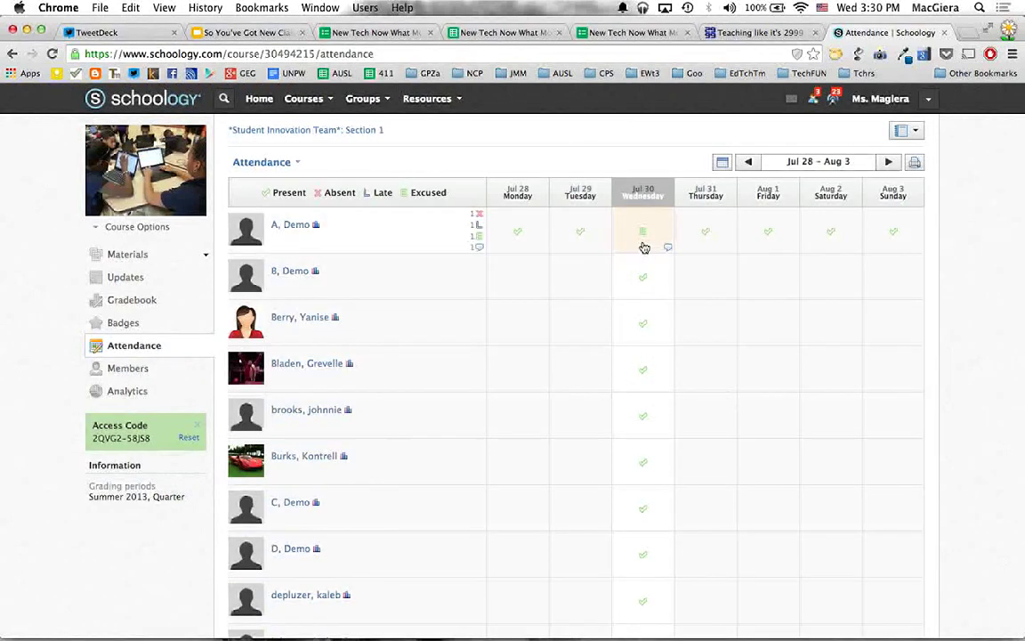
left_click(641, 240)
Add a comment beginning "In bathroom hanging" to the first student's Jul 30 attendance, displayed to the student.
left_click(668, 249)
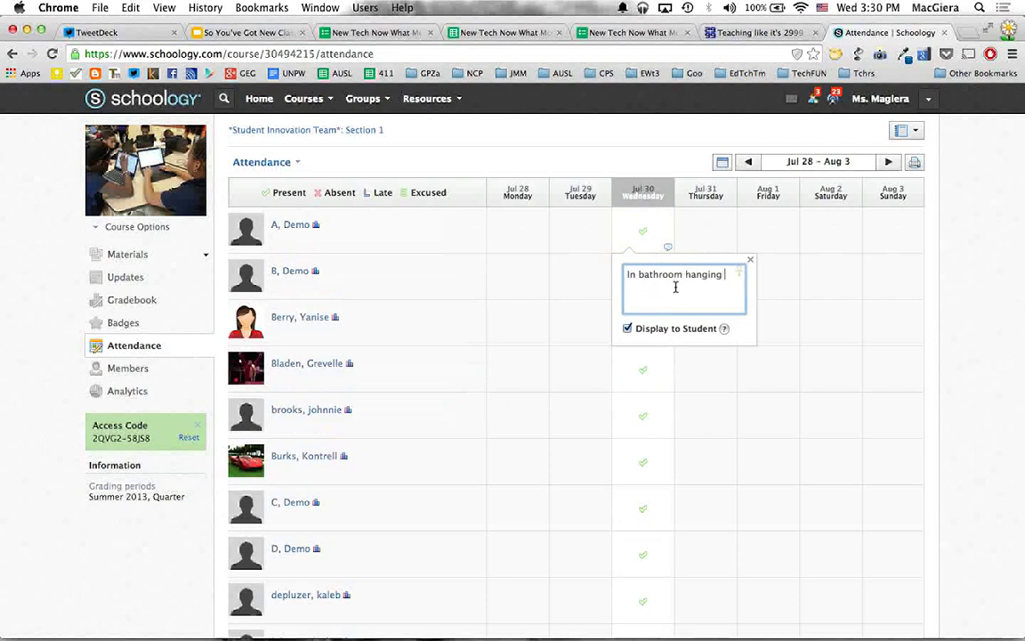
left_click(560, 312)
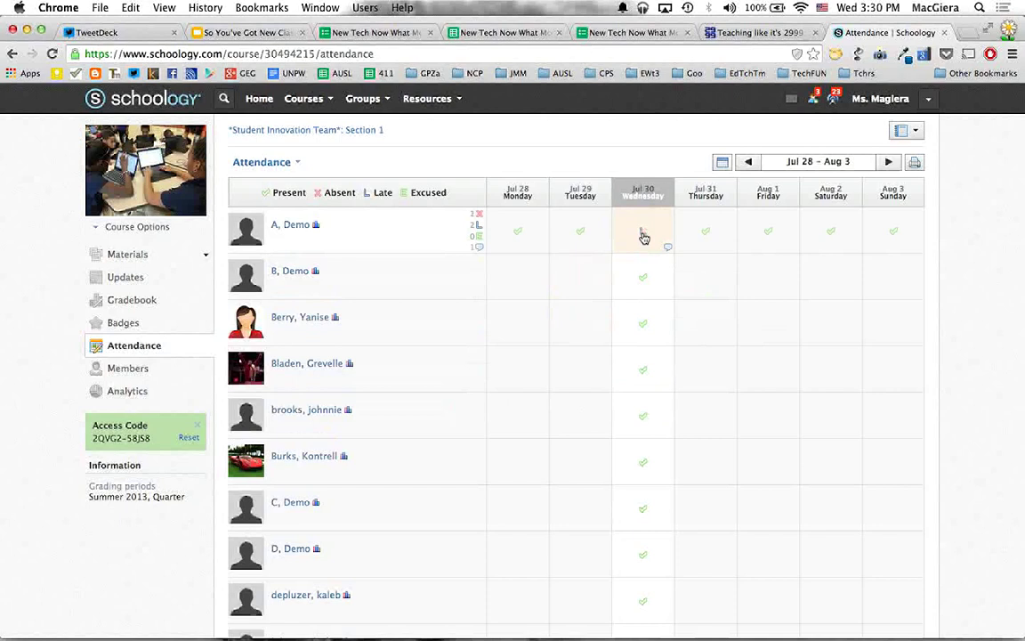
Check the comment on the first student's Jul 30 attendance mark, close it, and open the course members.
left_click(668, 247)
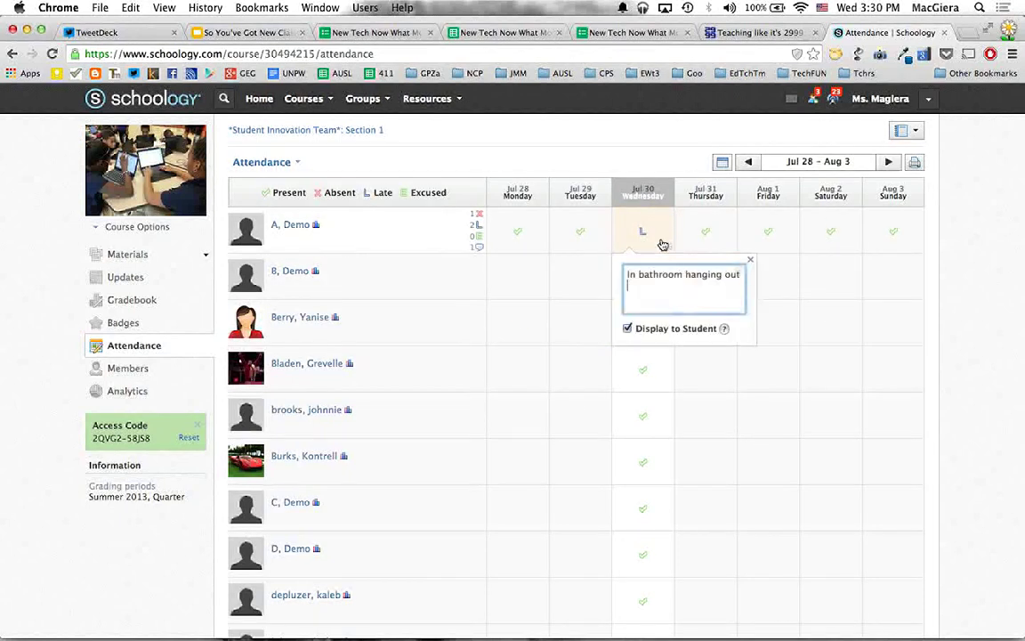
left_click(512, 309)
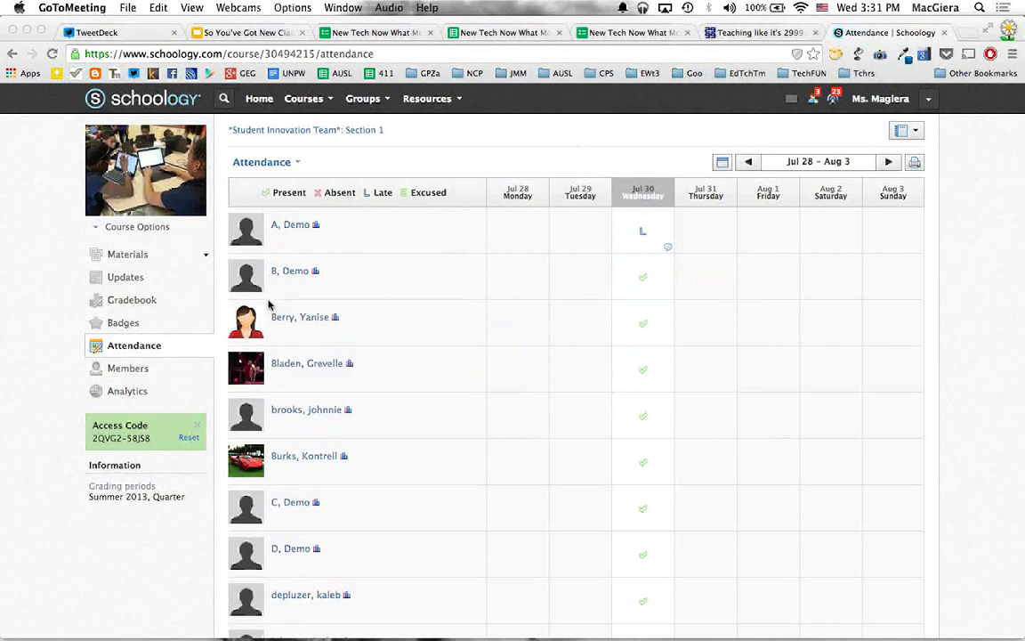
left_click(133, 369)
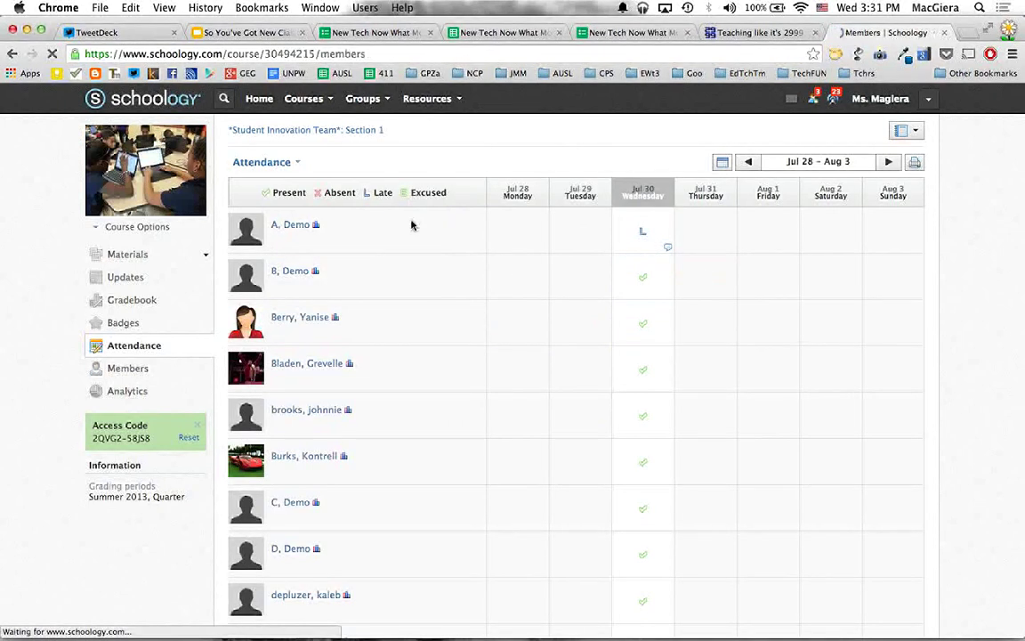
View the course analytics, request the User and Assignment statistics, and return to the Course statistics.
scroll(400, 336, "down", 2)
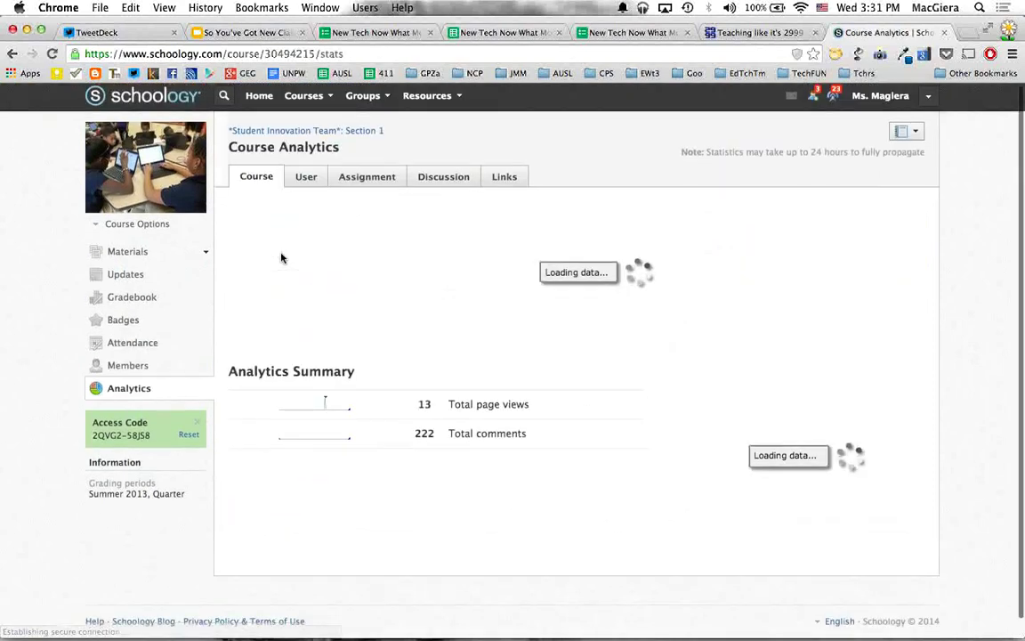
scroll(281, 258, "down", 1)
left_click(305, 164)
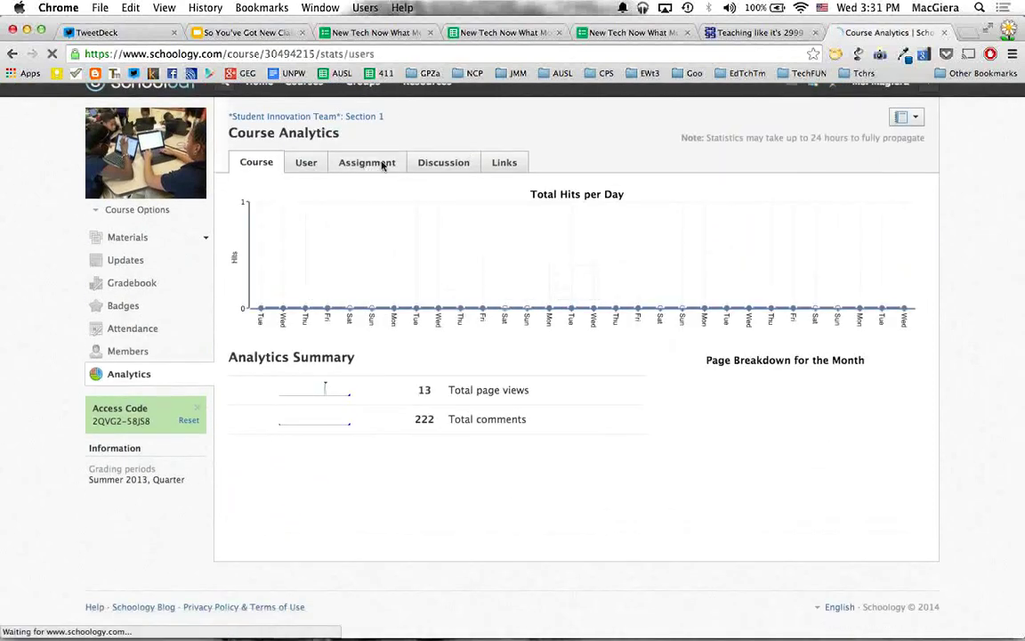
left_click(370, 174)
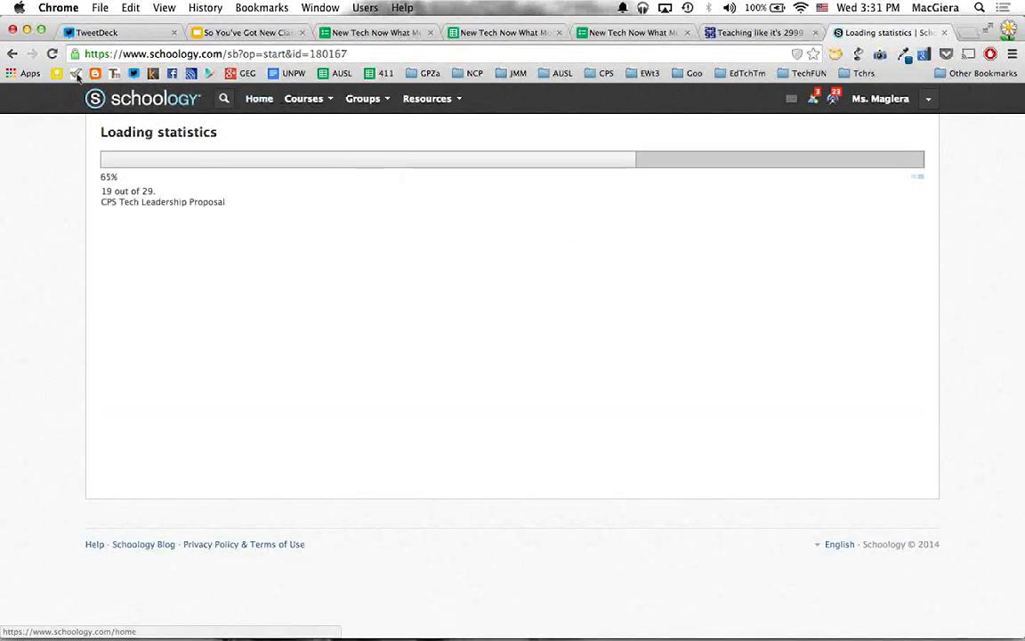
left_click(10, 55)
left_click(11, 54)
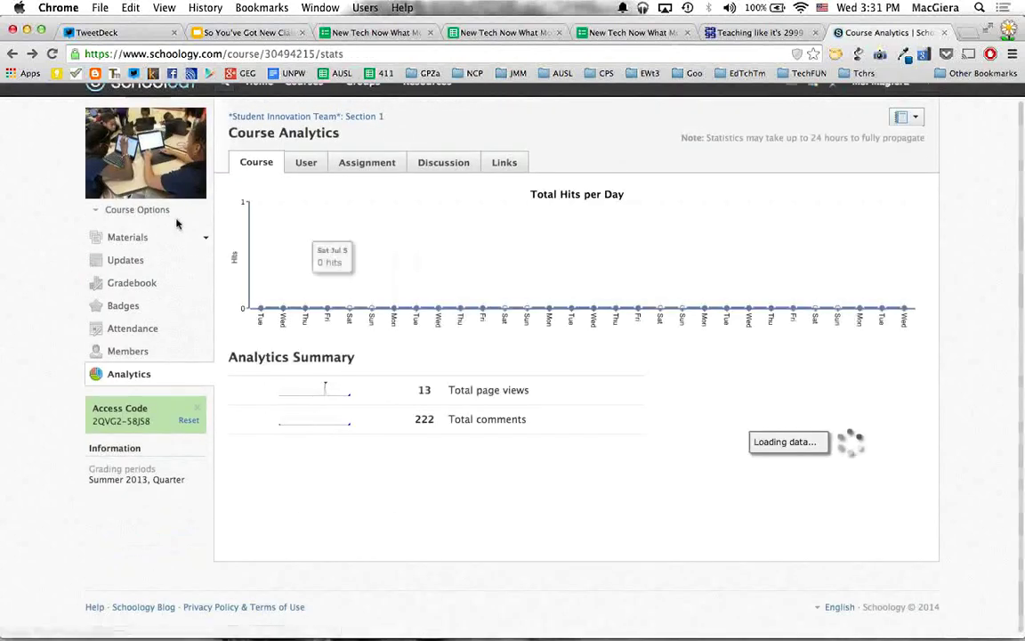
Open the "Chromebooks vs. iPads" discussion created May 9, 2013 from the course's Discussions materials.
left_click(143, 236)
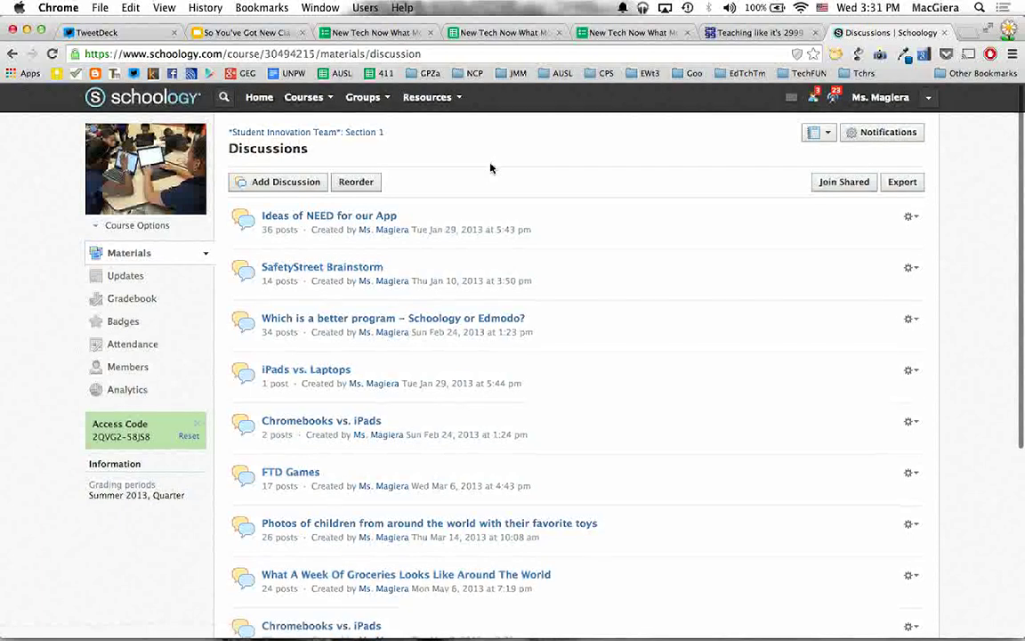
scroll(489, 168, "down", 5)
scroll(492, 166, "down", 1)
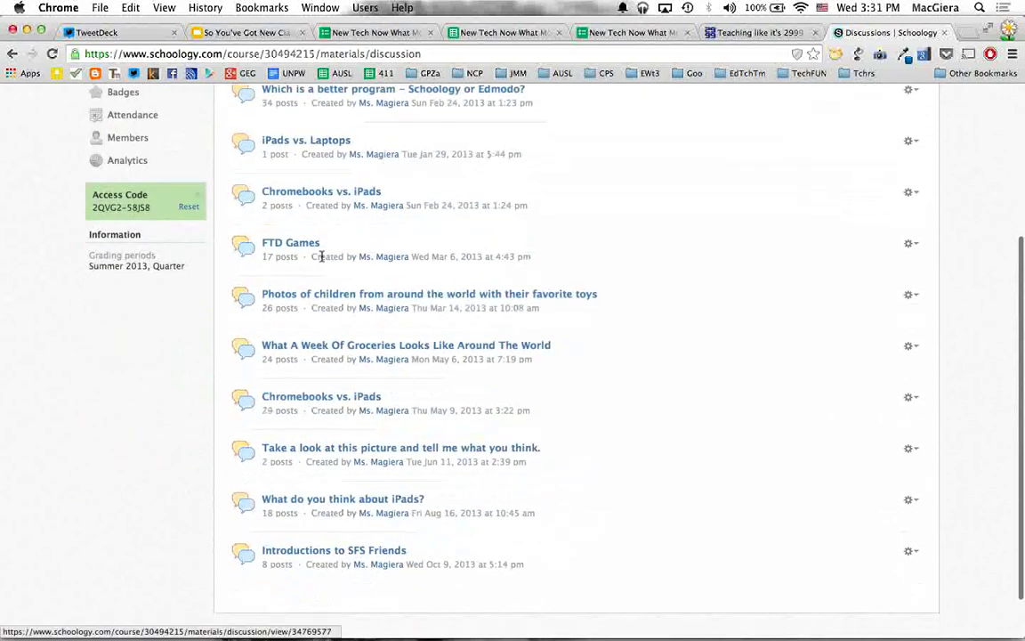
scroll(318, 348, "down", 1)
scroll(318, 348, "down", 1)
left_click(313, 369)
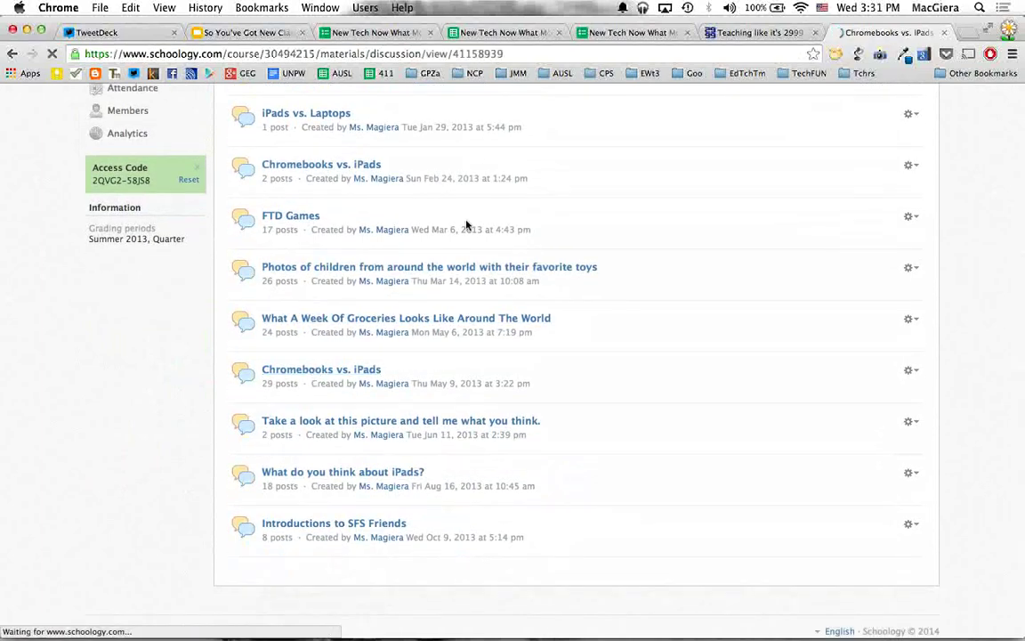
Like the two nested replies about internet access under the "Because you can get on more websites then iPads" comment.
scroll(466, 223, "down", 5)
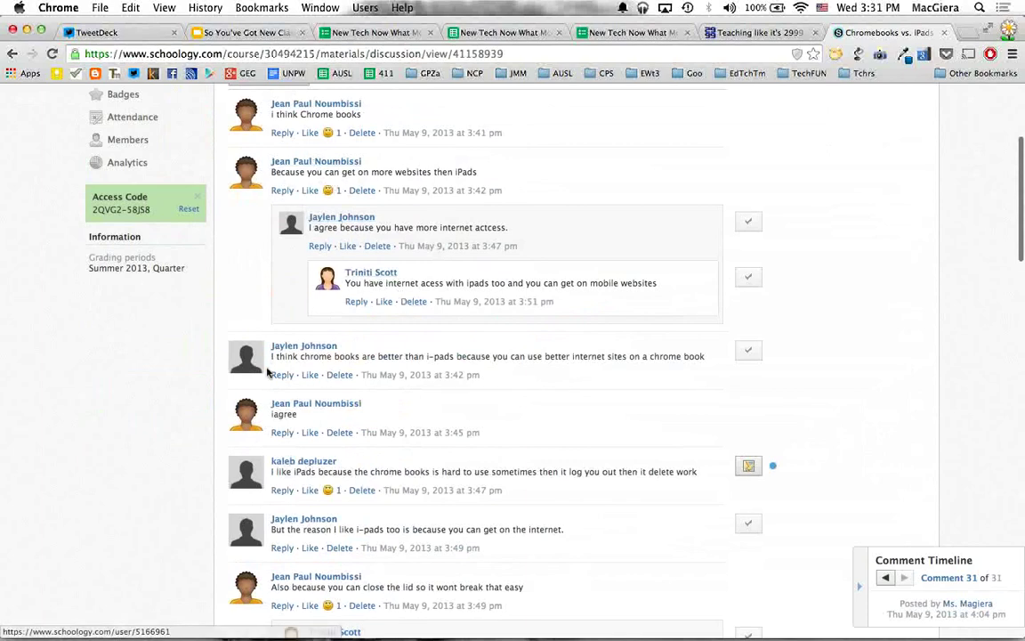
scroll(268, 370, "down", 5)
scroll(325, 218, "up", 4)
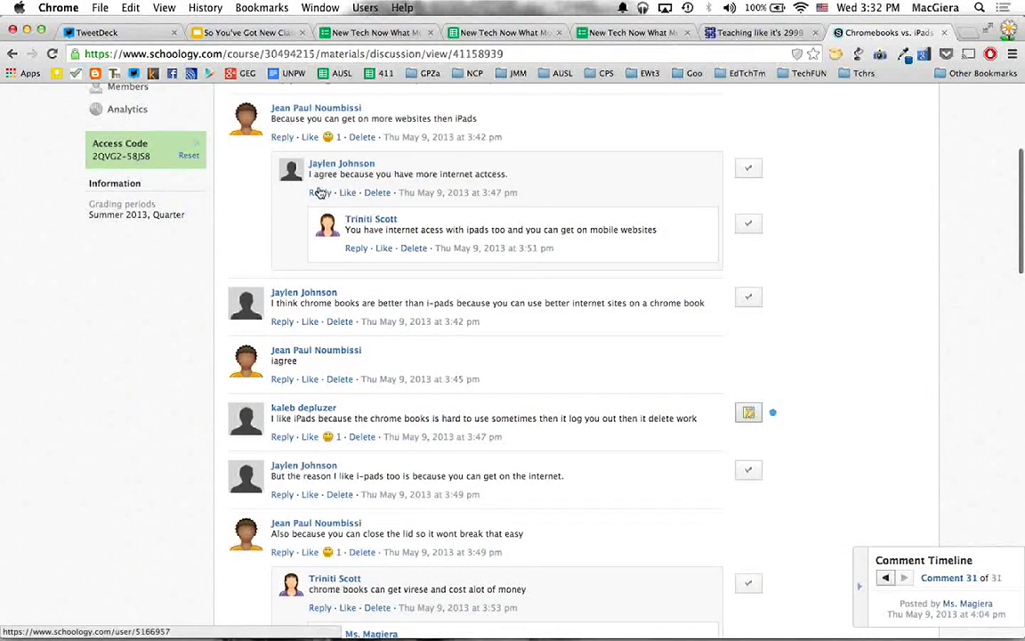
left_click(347, 193)
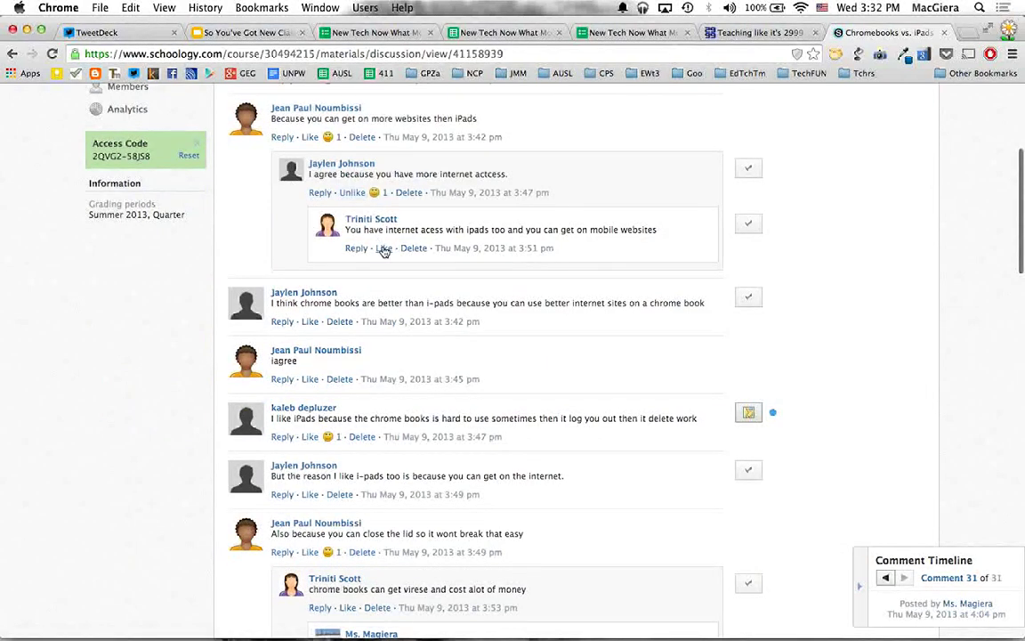
left_click(383, 247)
Return to the course discussions and open "Which is a better program – Schoology or Edmodo?".
scroll(408, 196, "down", 10)
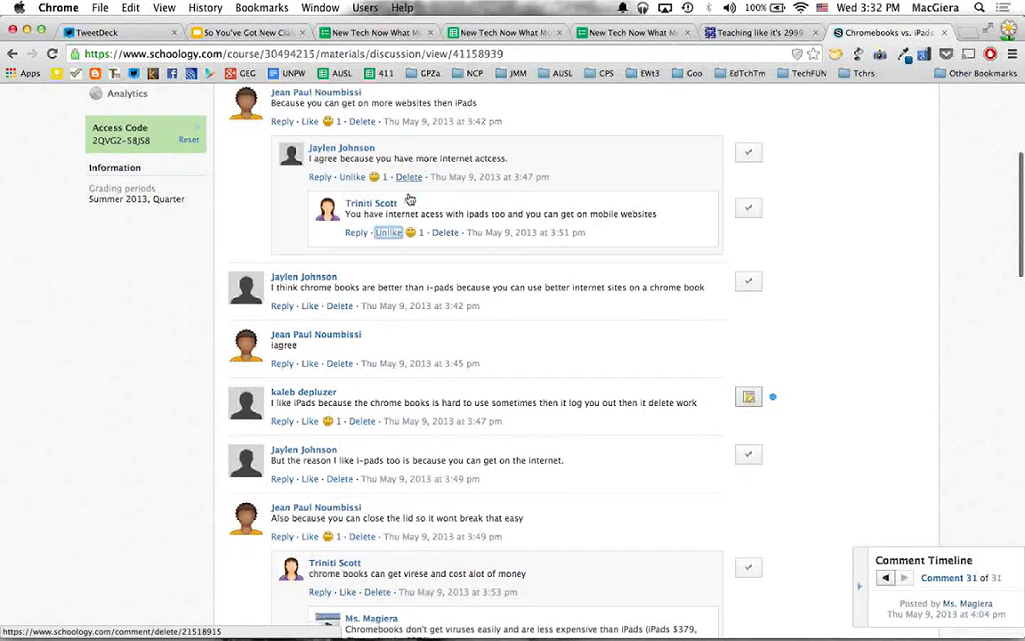
scroll(407, 197, "down", 2)
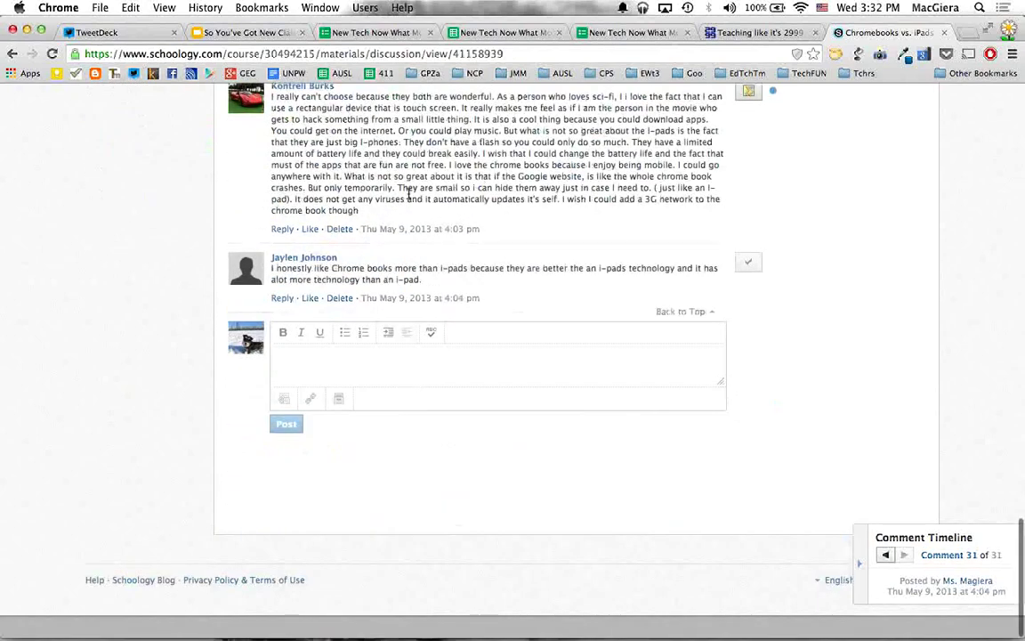
scroll(408, 197, "up", 20)
left_click(192, 256)
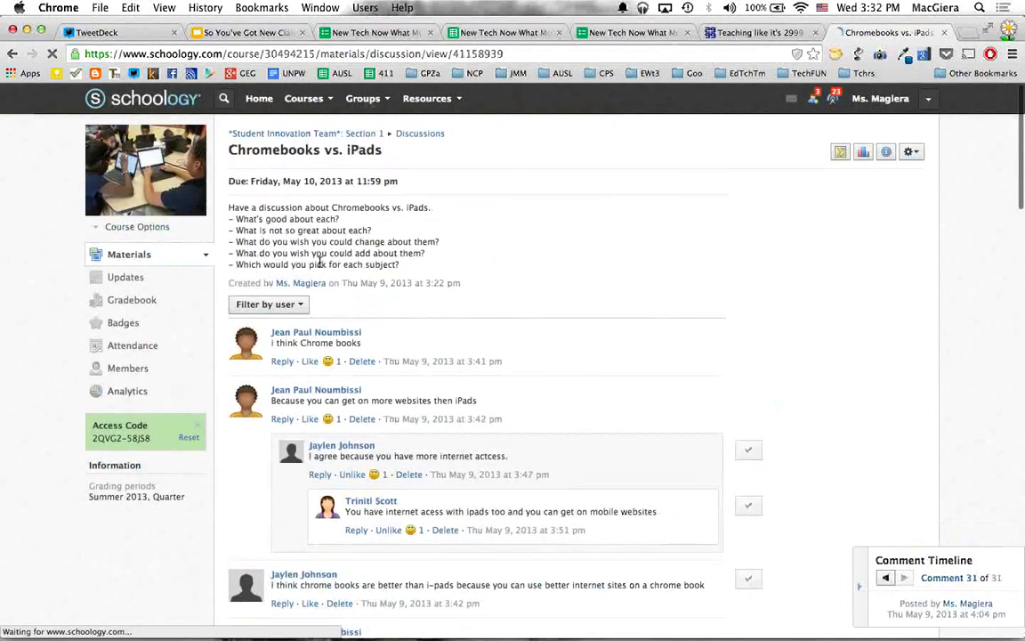
left_click(292, 444)
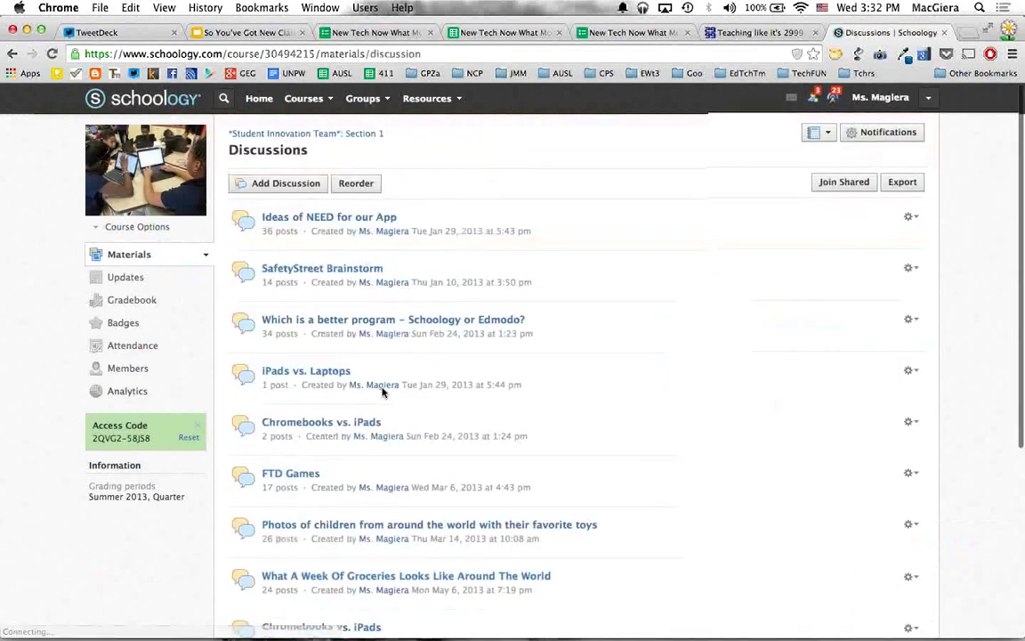
scroll(382, 392, "down", 3)
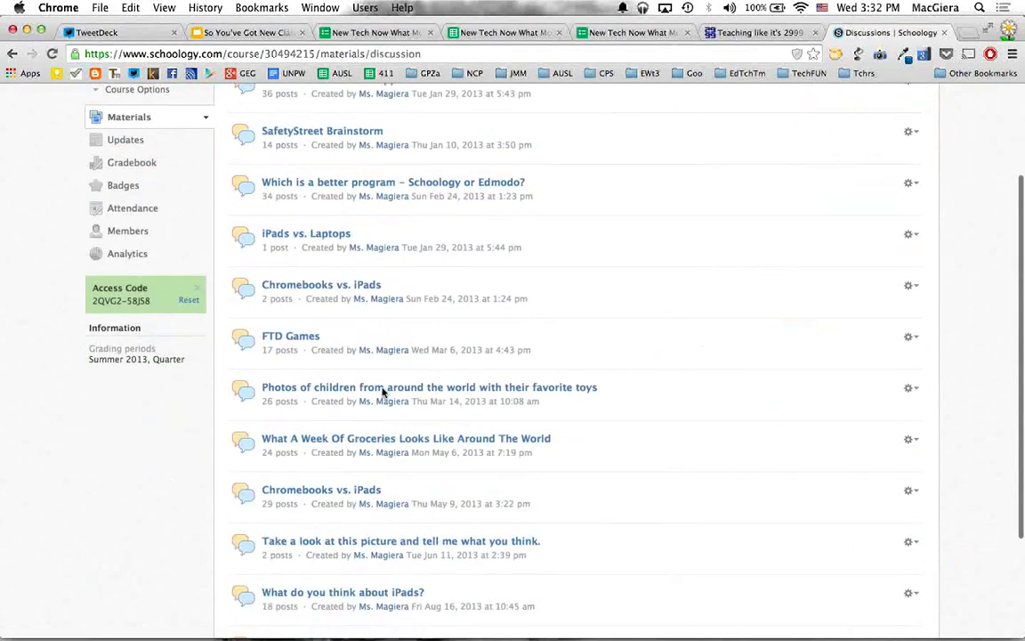
left_click(413, 182)
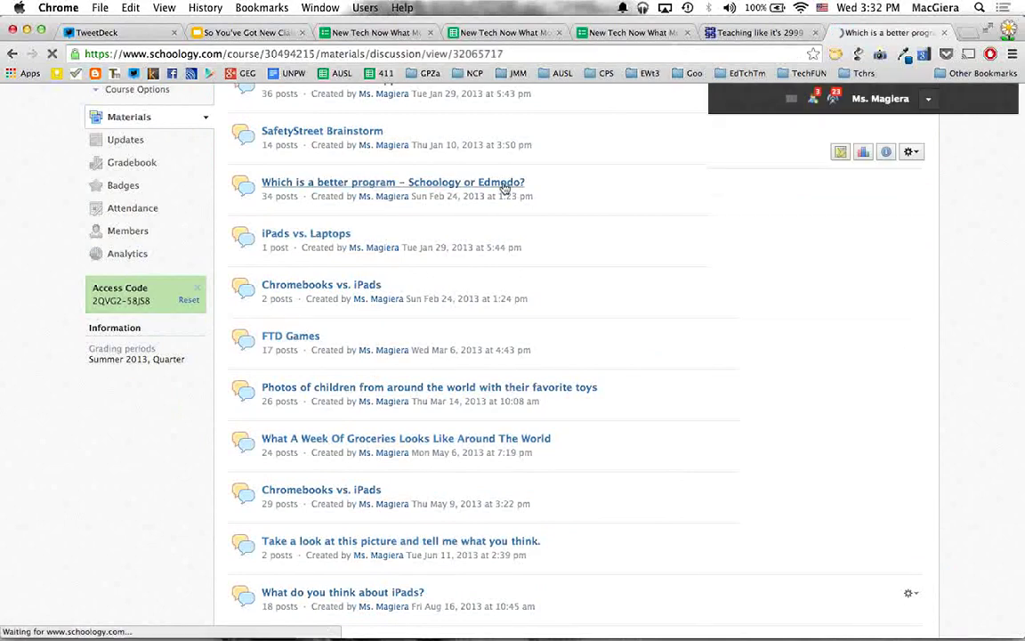
Find the student reply with the attached video.MOV below the classroom photo reply and play the video.
scroll(419, 407, "down", 10)
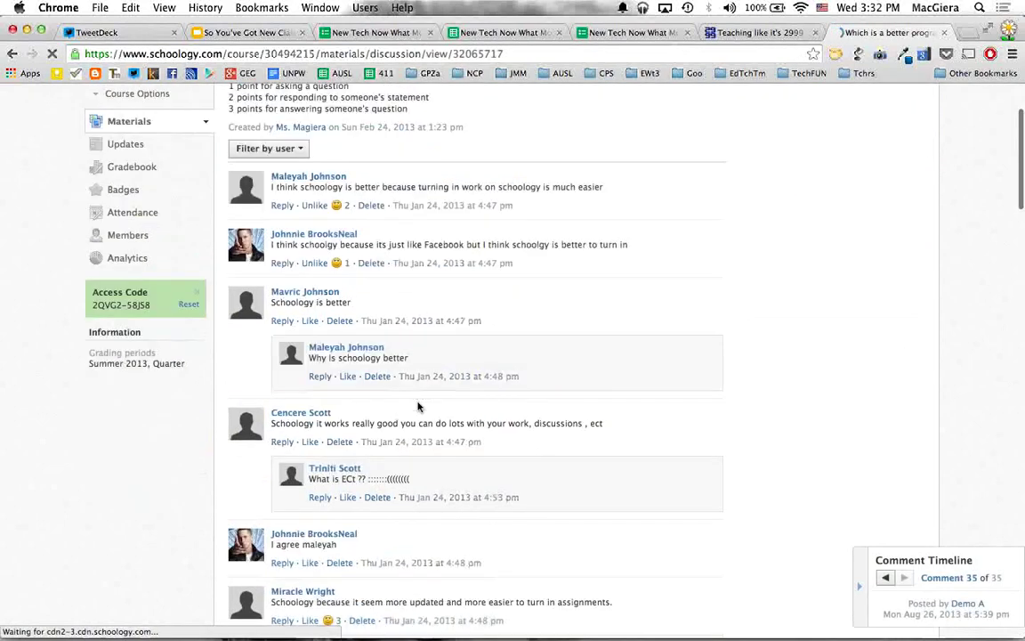
scroll(426, 462, "down", 3)
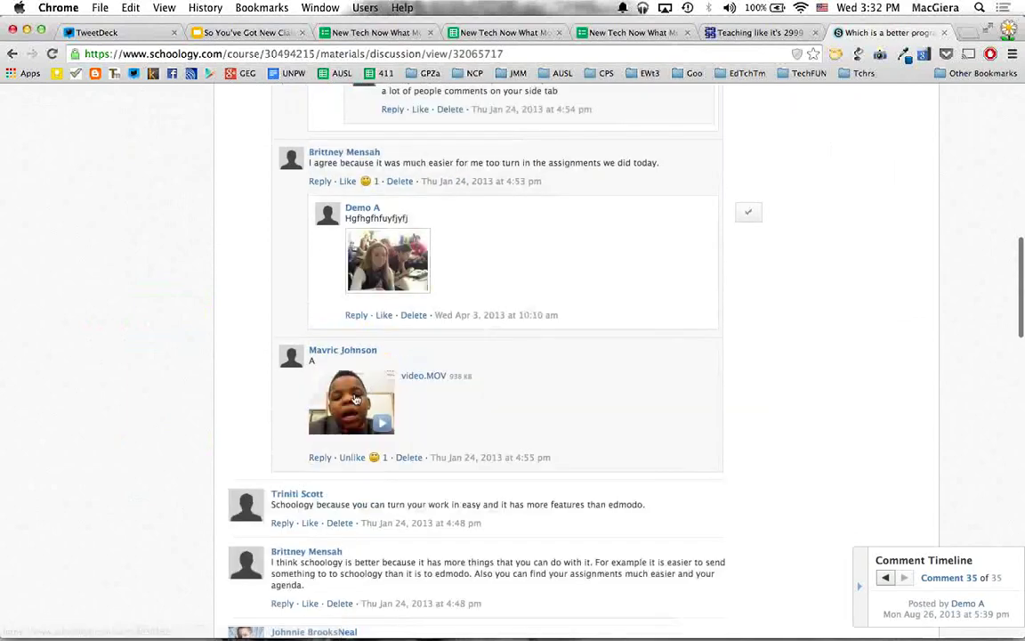
left_click(356, 397)
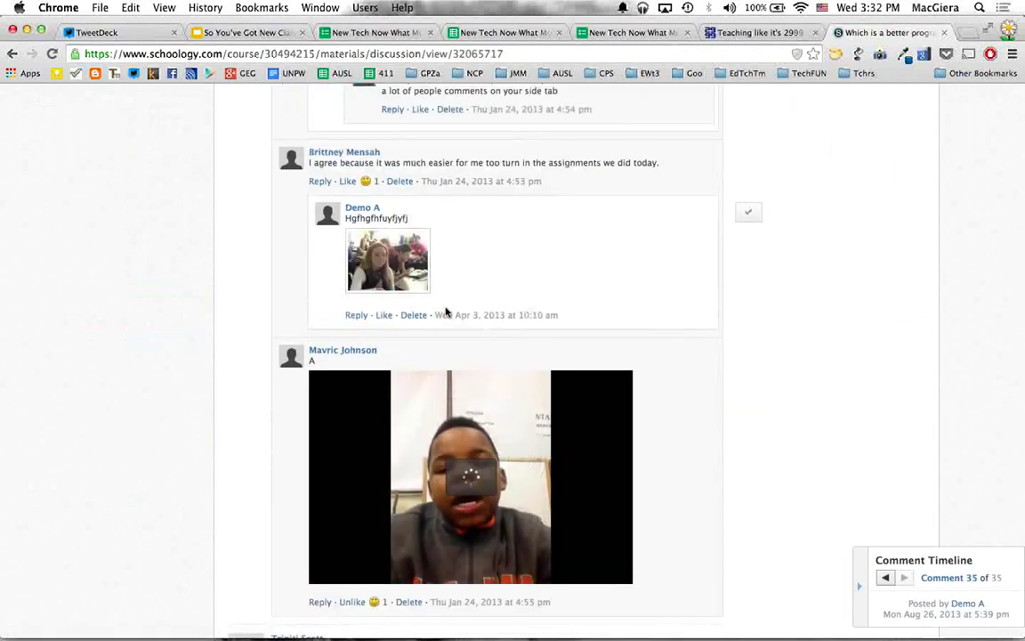
scroll(447, 313, "down", 3)
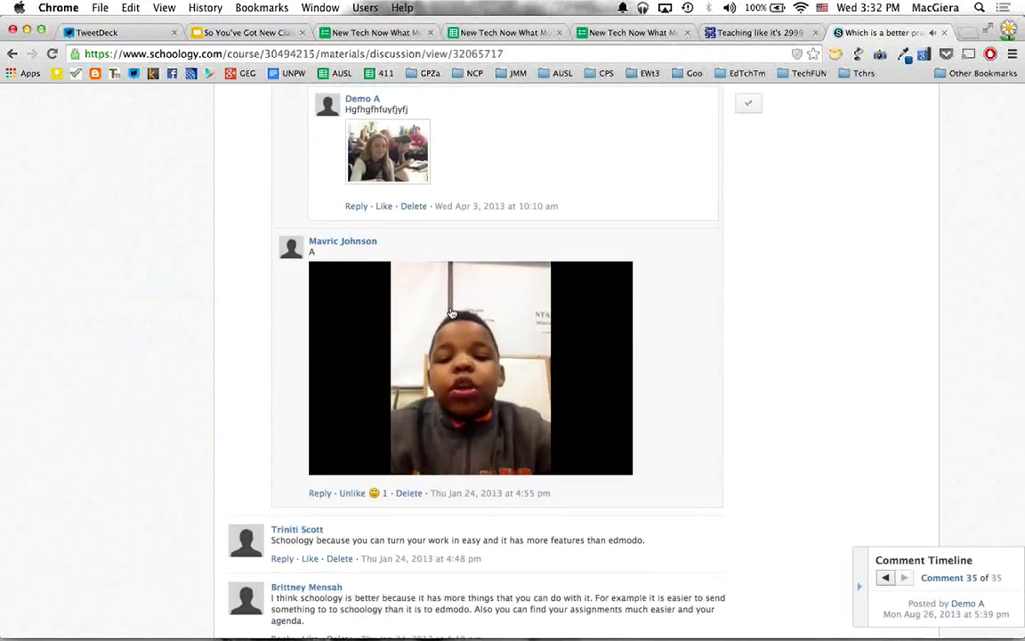
mouse_move(609, 351)
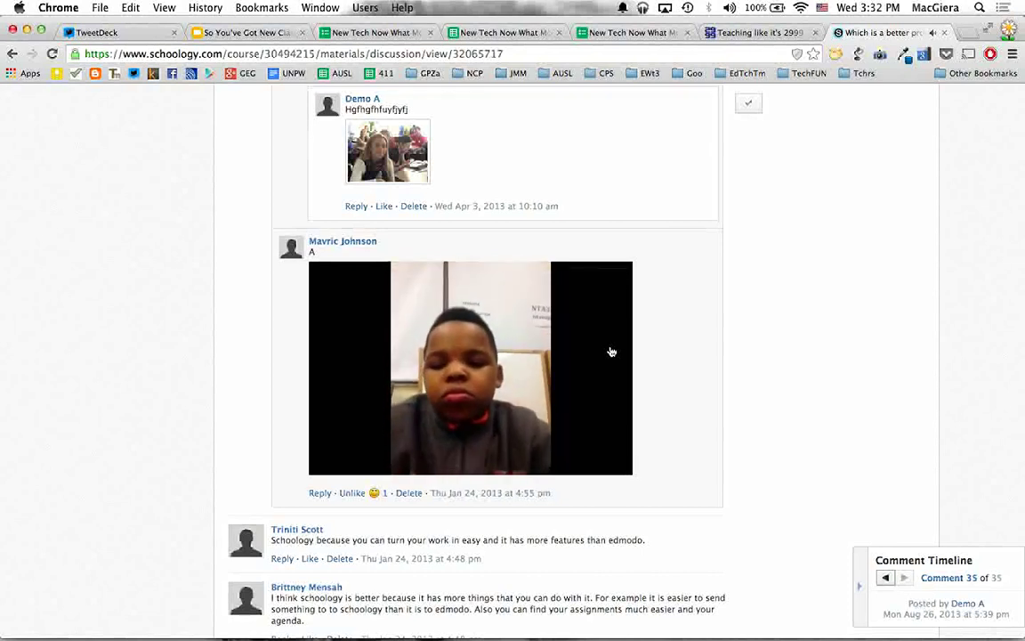
Examine the students' text, photo and video replies, highlighting "Schoology because it seem more updated and more easier to turn in assignments.".
scroll(612, 351, "up", 3)
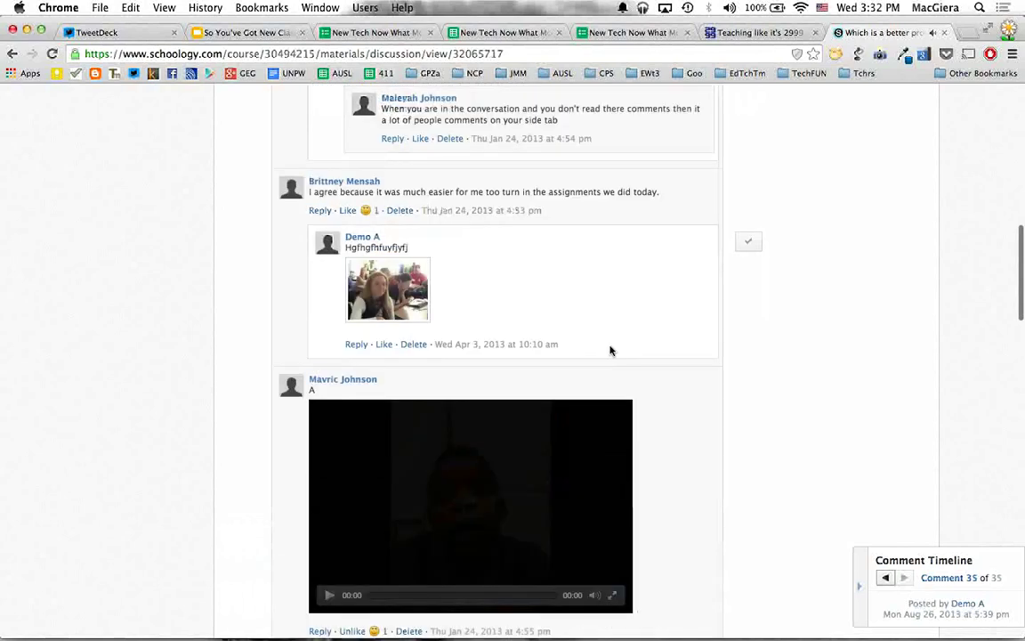
scroll(610, 349, "up", 5)
left_click_drag(270, 168, 617, 179)
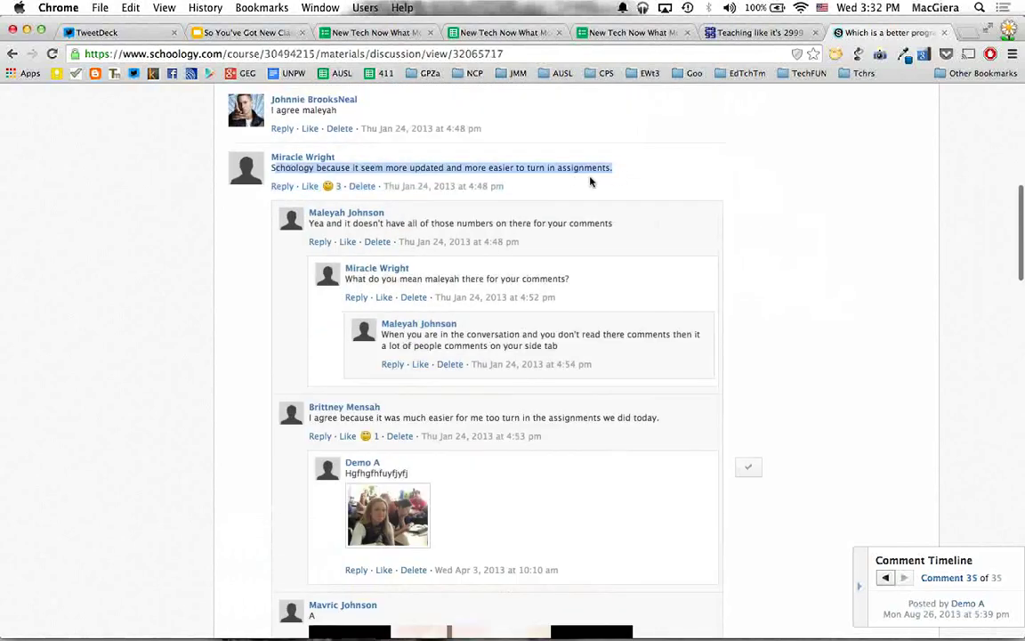
scroll(589, 181, "down", 1)
scroll(590, 182, "down", 5)
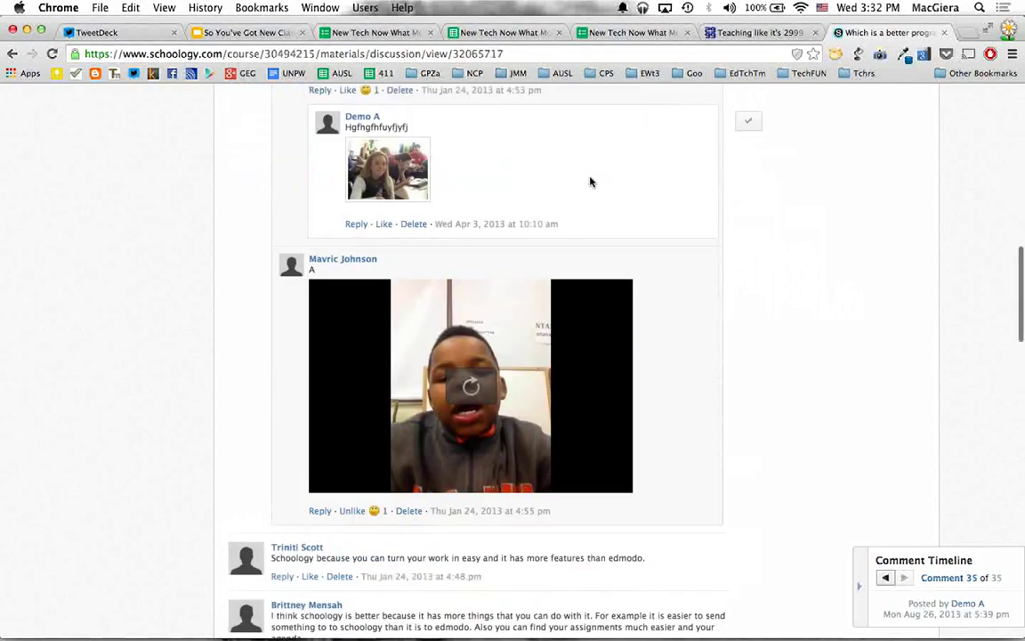
scroll(589, 181, "down", 15)
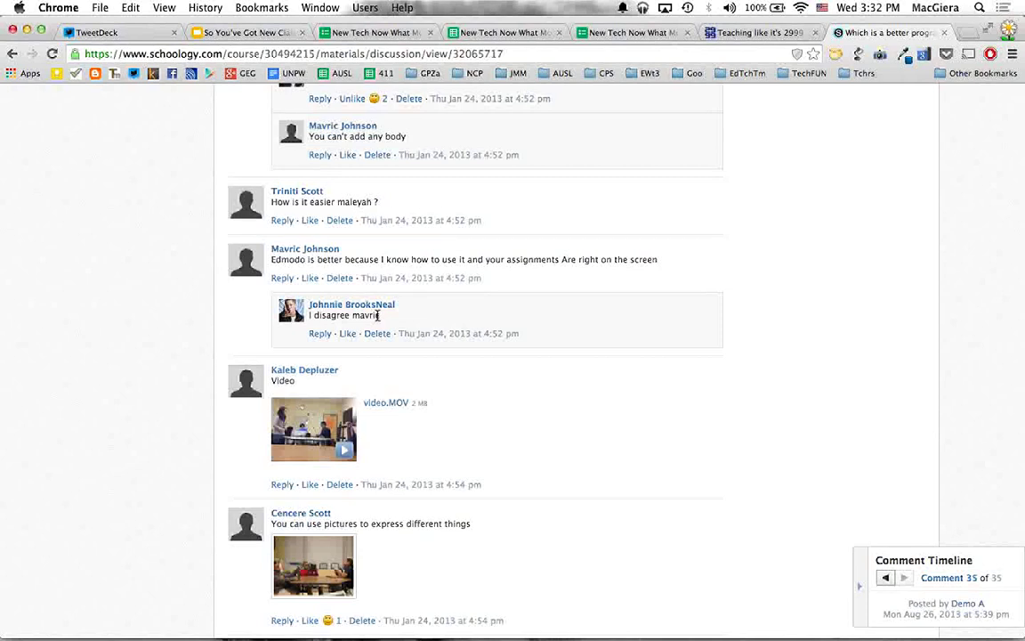
scroll(378, 315, "down", 1)
scroll(379, 315, "up", 1)
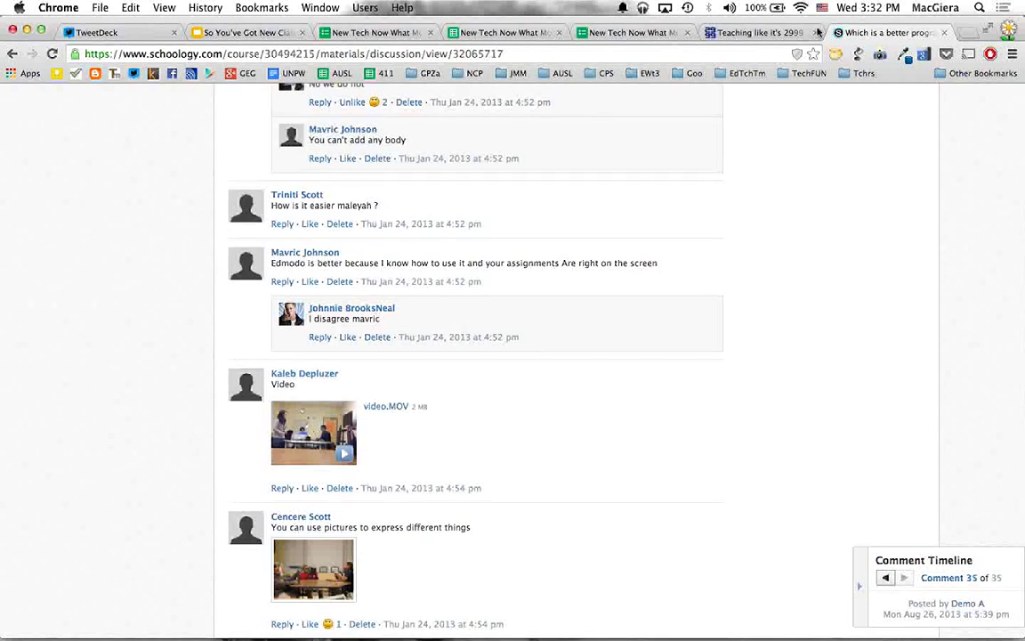
Filter the discussion by the second listed user and look through that student's highlighted posts.
scroll(304, 175, "up", 20)
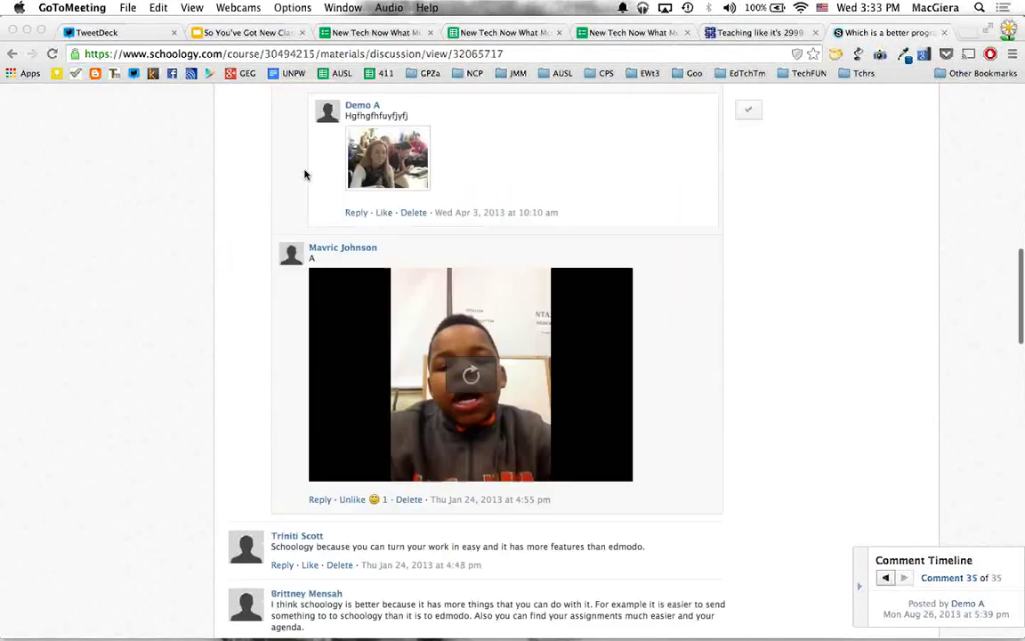
scroll(305, 174, "down", 4)
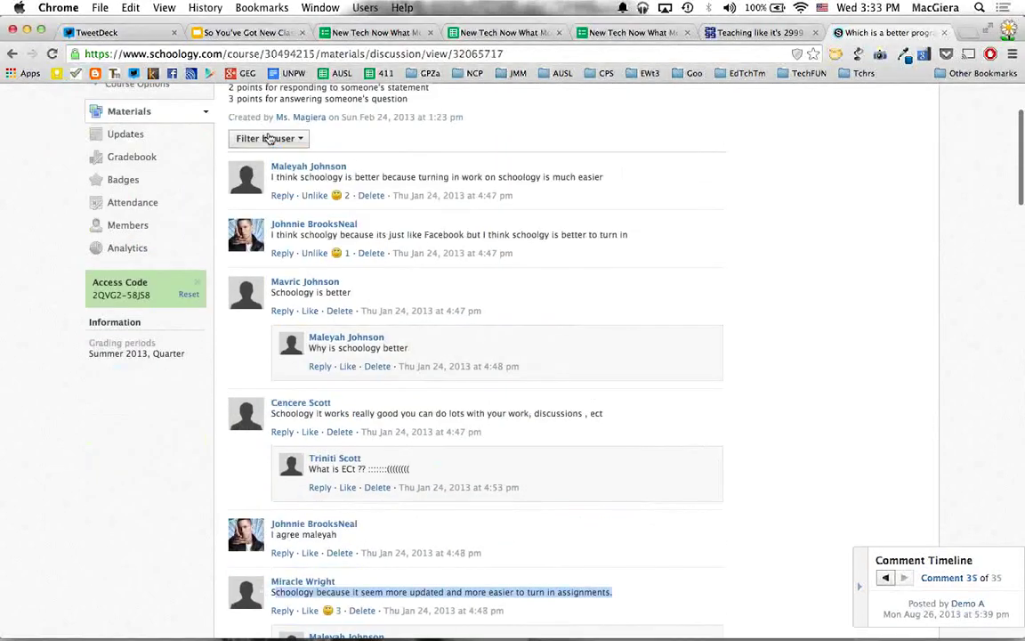
left_click(266, 138)
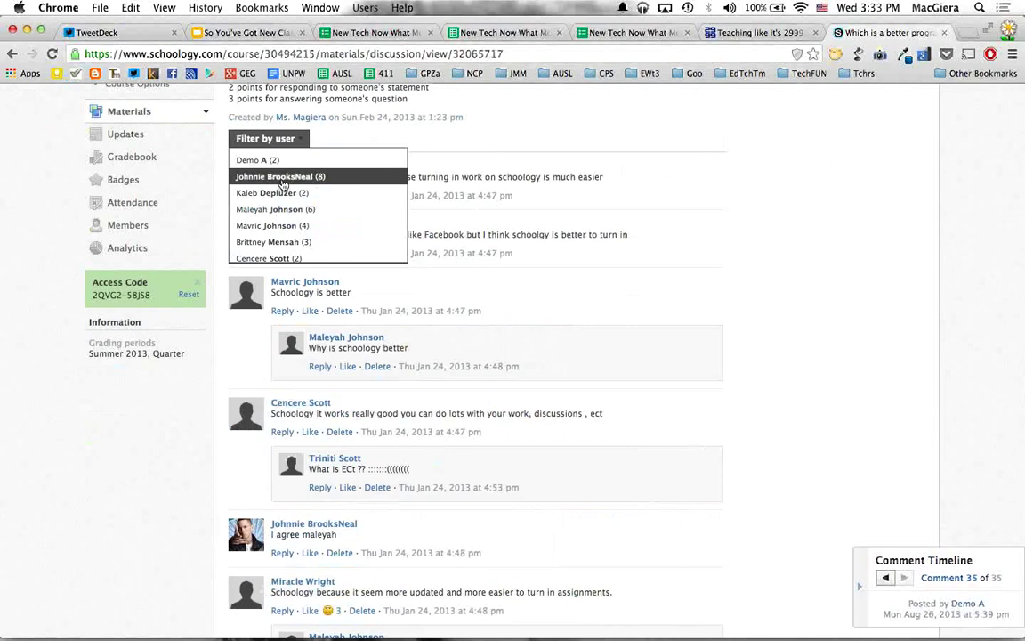
left_click(281, 176)
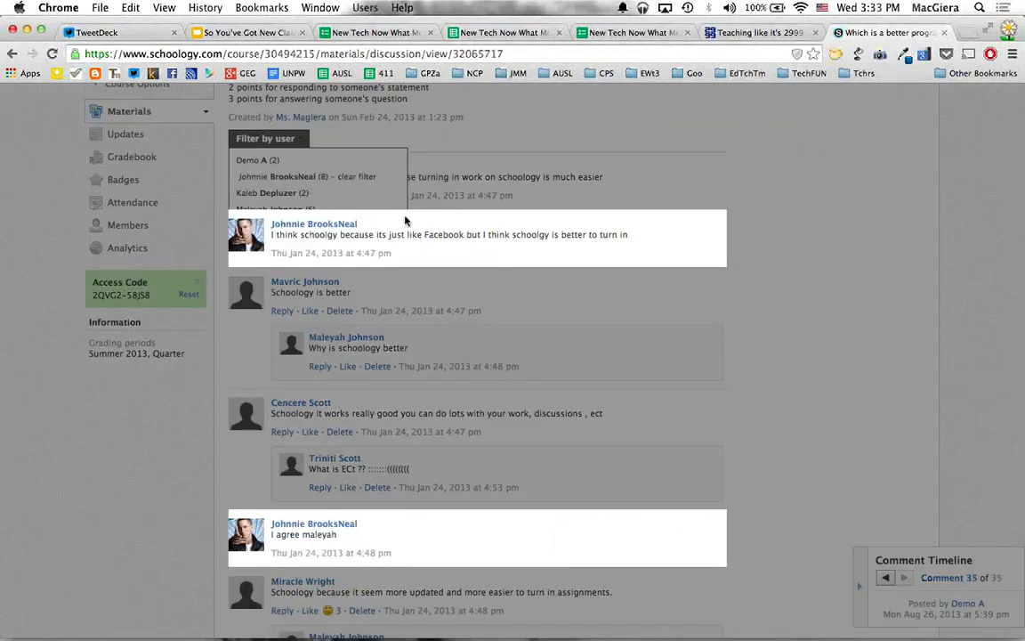
scroll(412, 221, "down", 15)
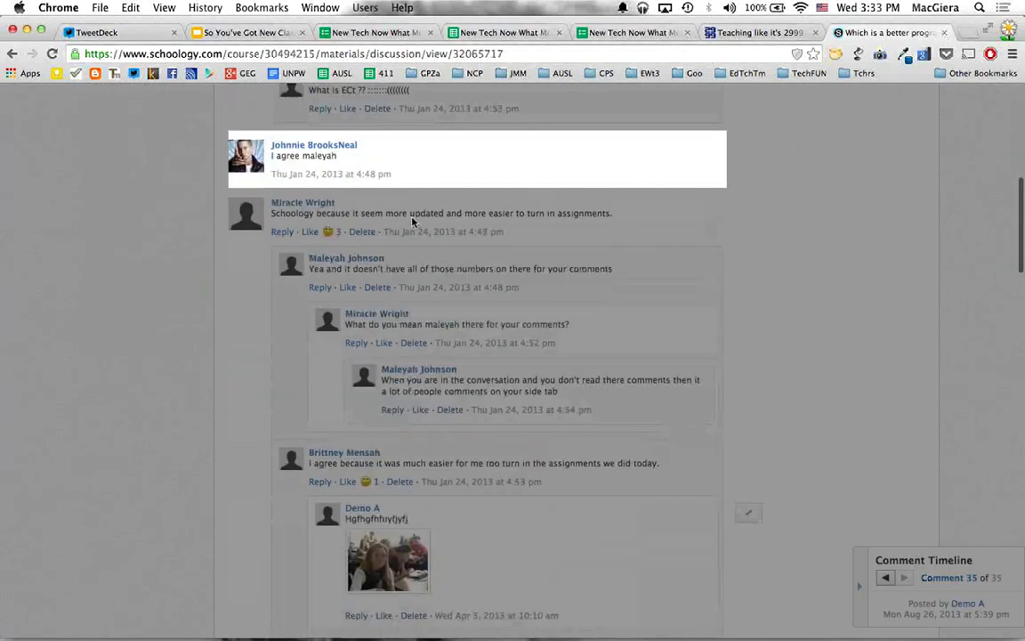
scroll(412, 222, "down", 15)
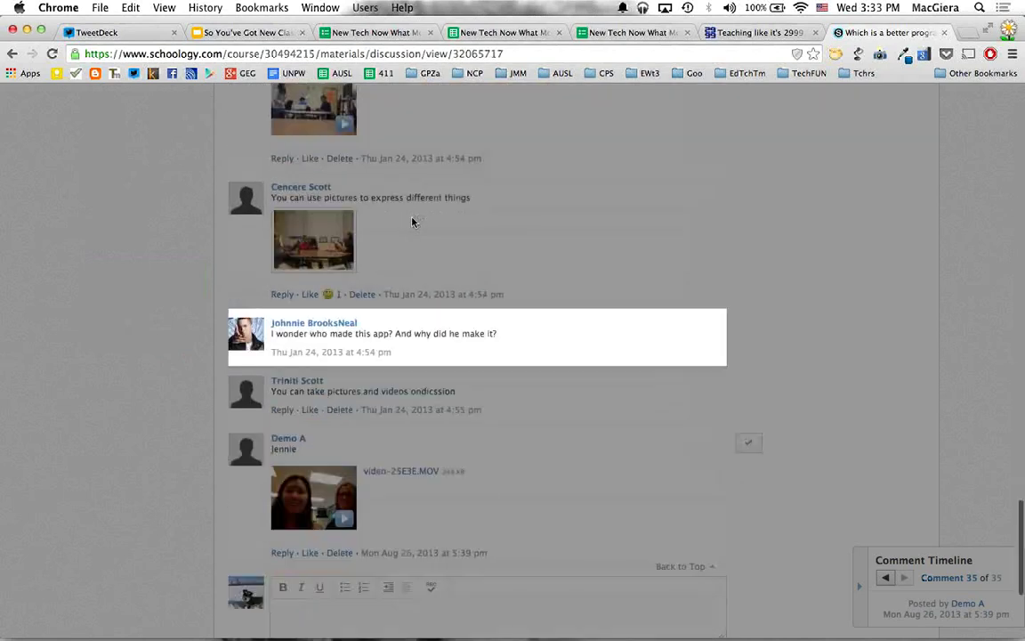
Go back to the course materials, open the discussions list and take a brief look at "SafetyStreet Brainstorm".
scroll(412, 222, "up", 20)
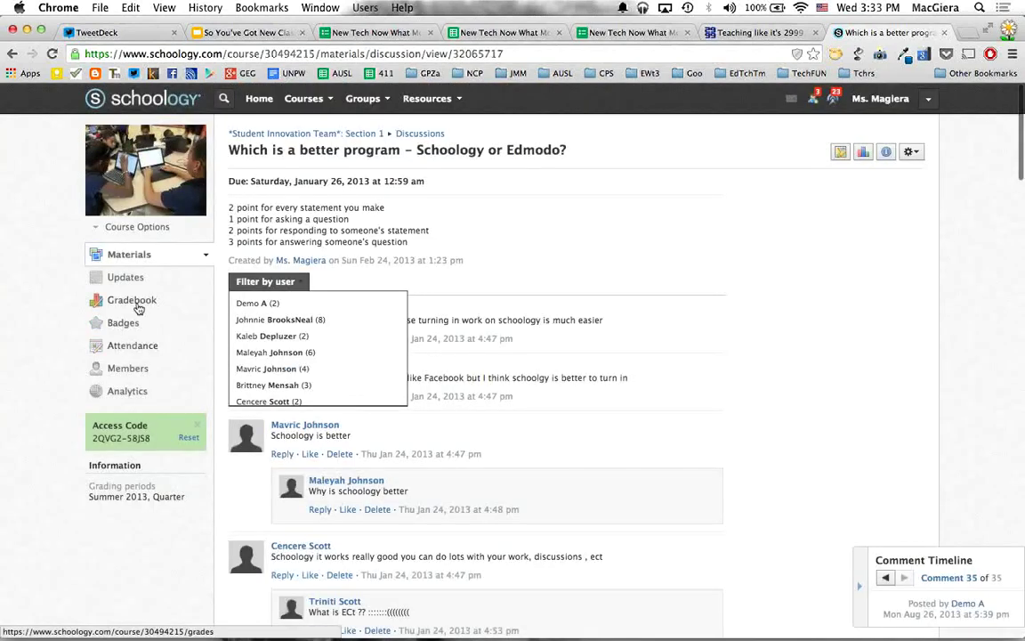
left_click(170, 259)
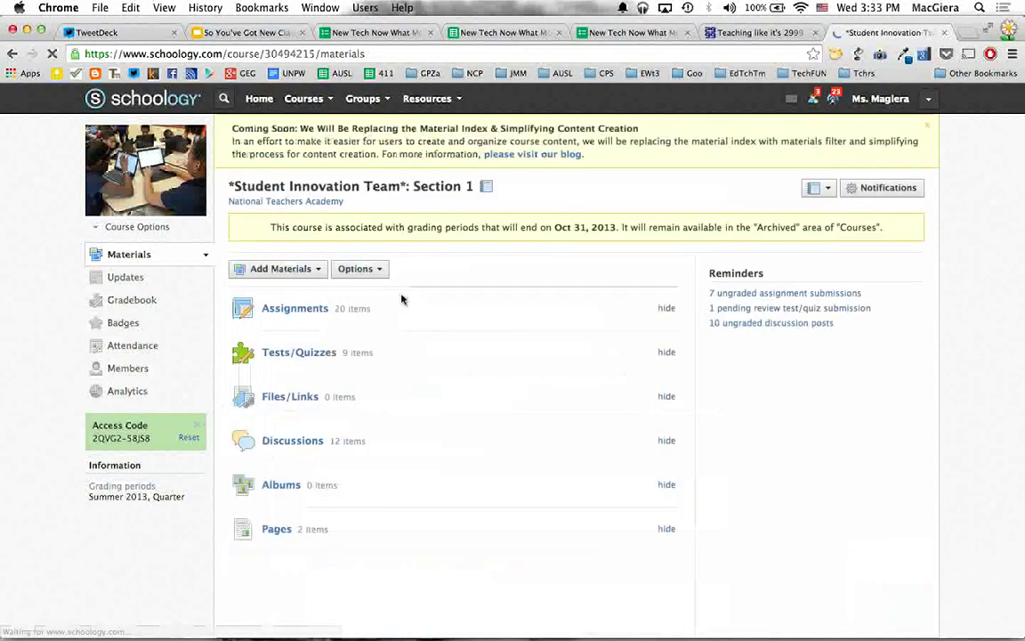
left_click(284, 443)
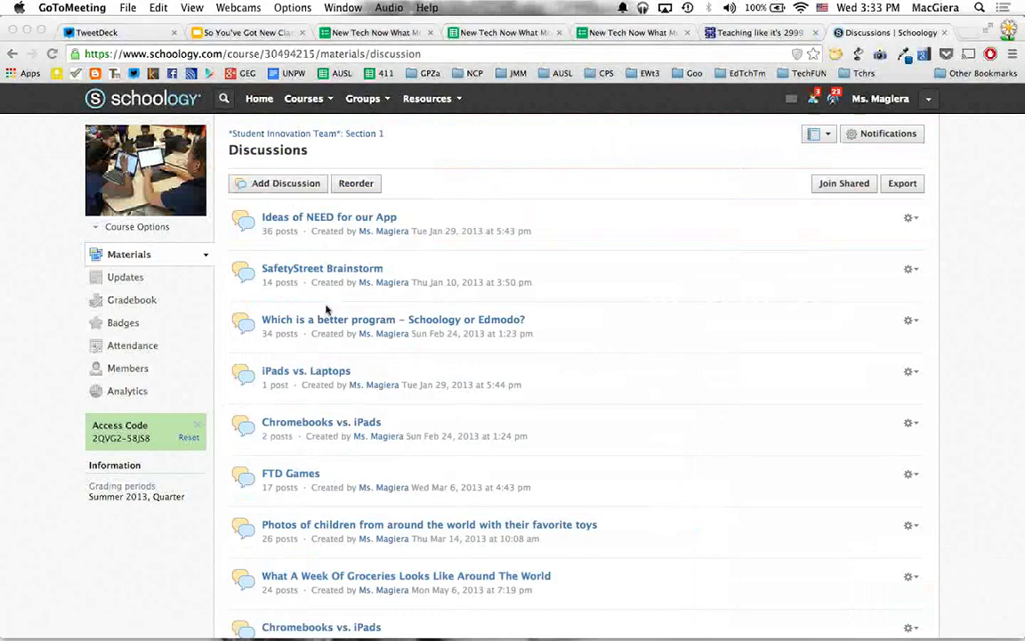
left_click(312, 269)
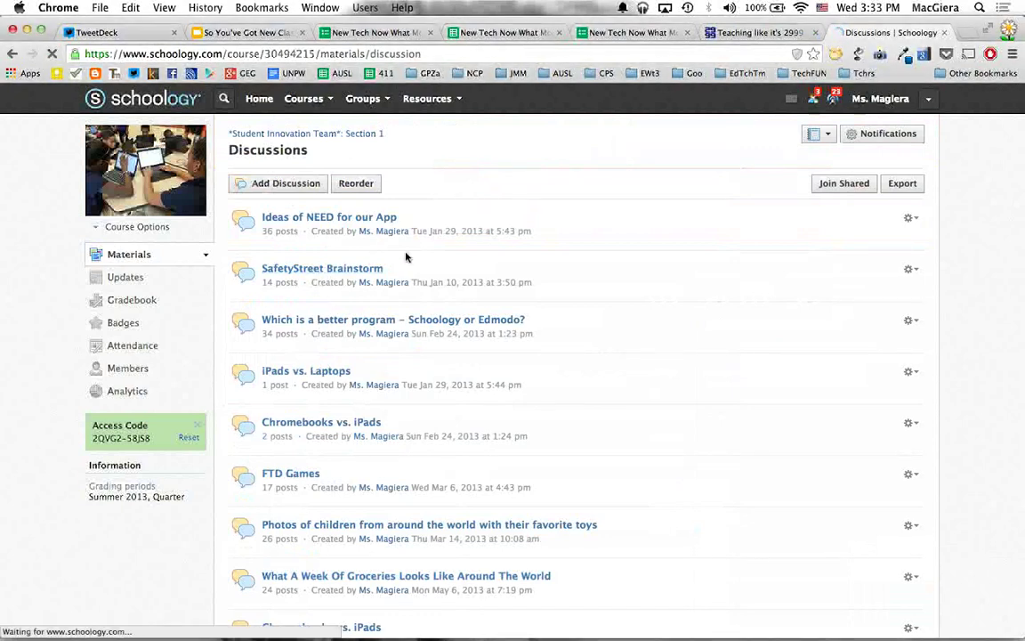
key("super+bracketleft")
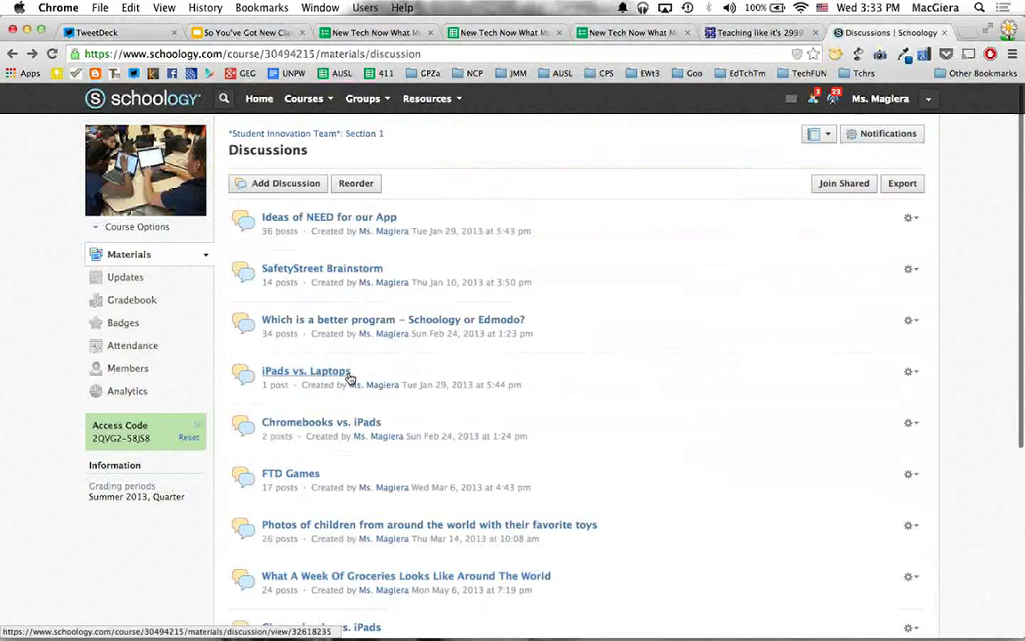
Check "Photos of children from around the world with their favorite toys", return and open "What A Week Of Groceries Looks Like Around The World".
scroll(348, 373, "down", 3)
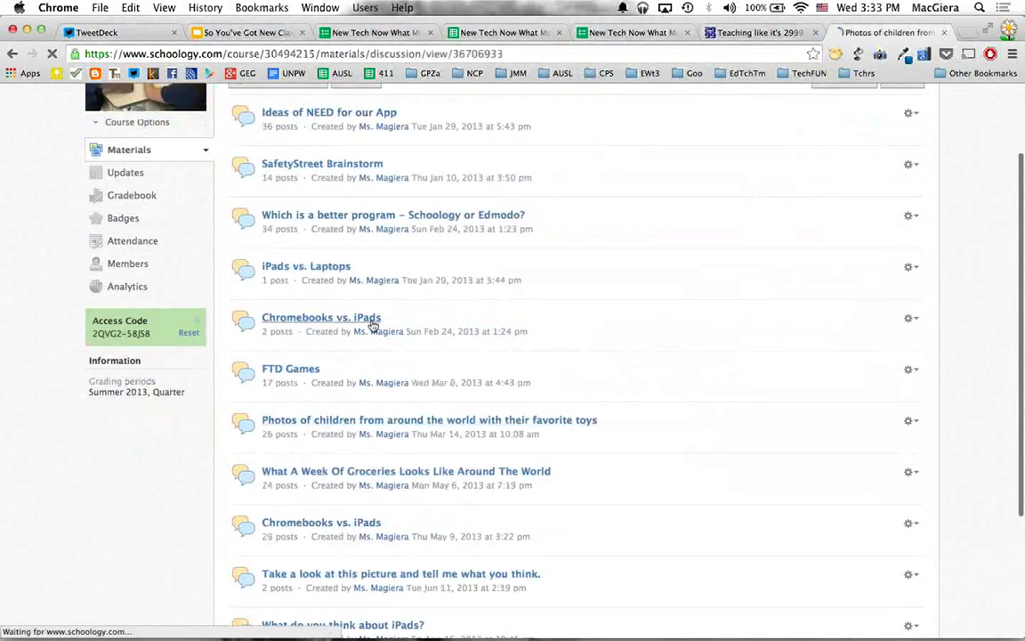
scroll(373, 326, "down", 2)
key("super+bracketleft")
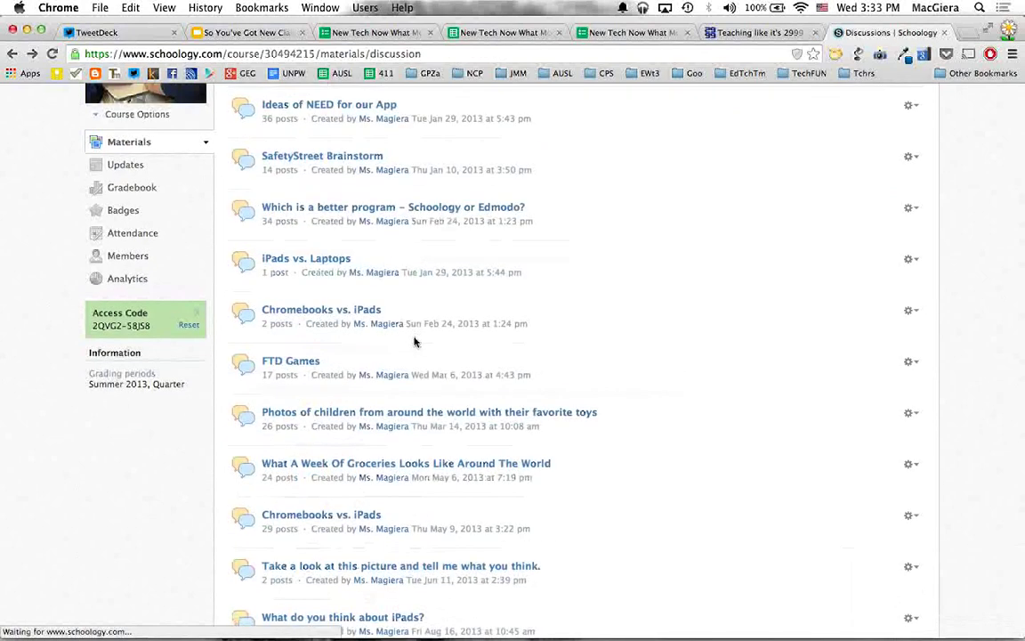
scroll(392, 320, "down", 5)
left_click(361, 294)
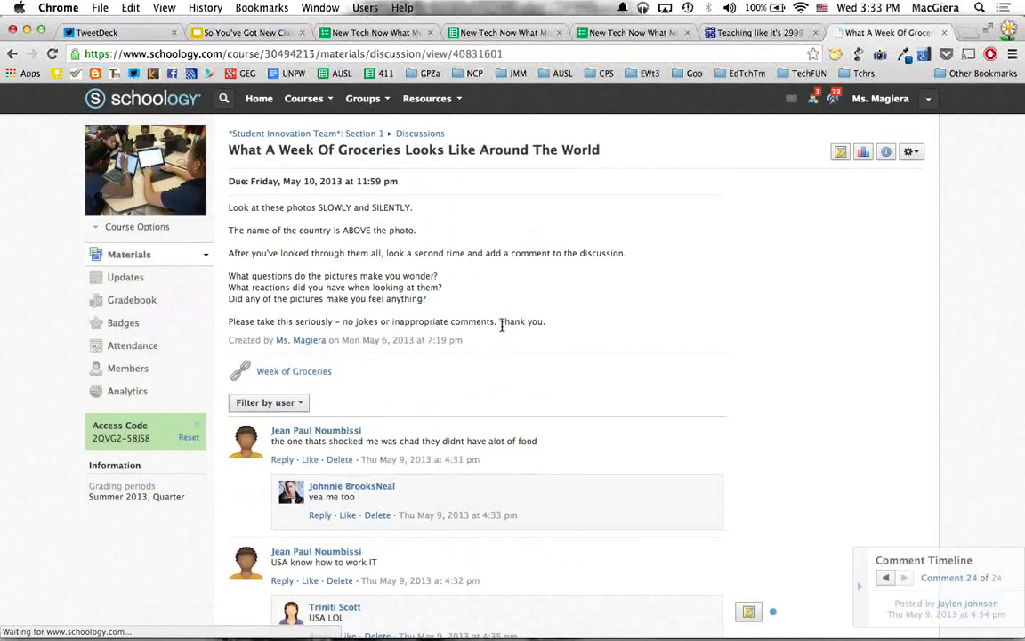
Grade the student who replied "USA LOL" with 100 and the comment "Great work!", shown to the student, and submit it.
scroll(533, 336, "down", 5)
left_click(749, 352)
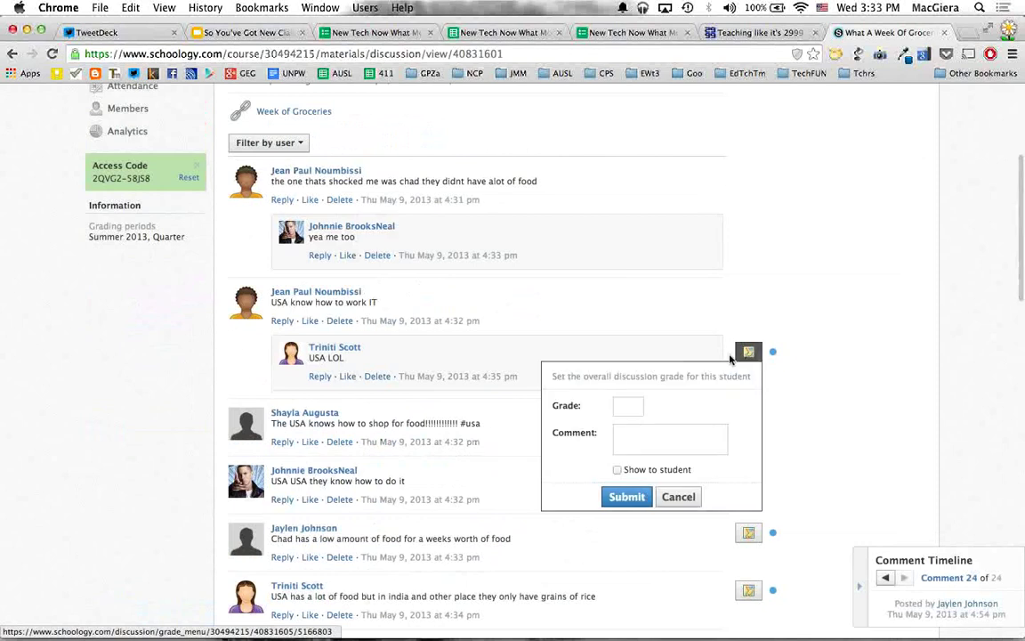
scroll(635, 374, "down", 2)
left_click(629, 384)
type("100")
key("Tab")
type("Great work!")
left_click(617, 416)
left_click(627, 443)
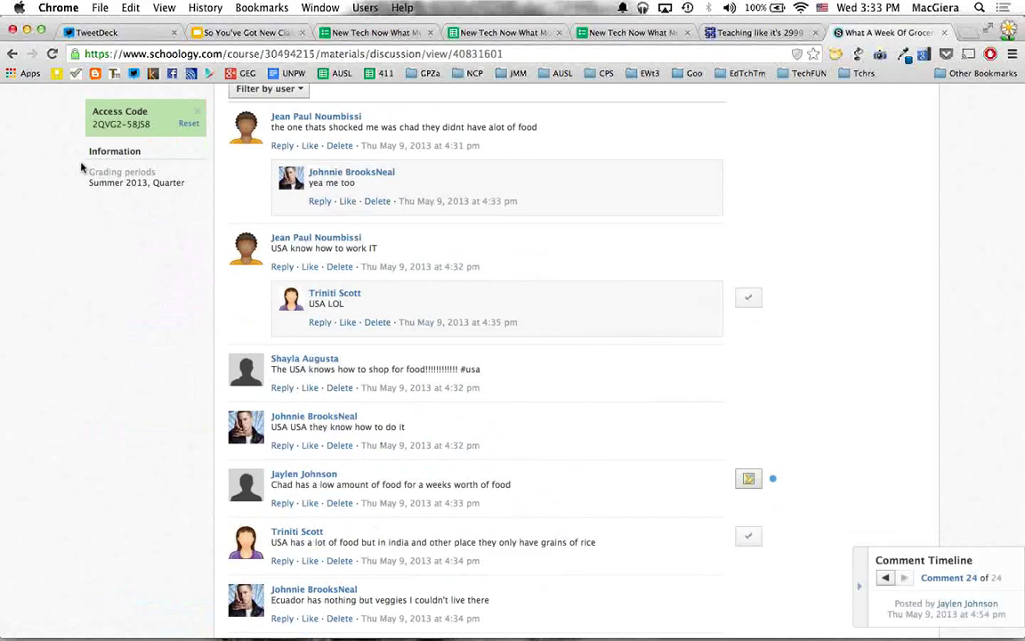
Leave the groceries discussion for the course materials and open the course's assignments list.
left_click(155, 314)
scroll(156, 293, "up", 5)
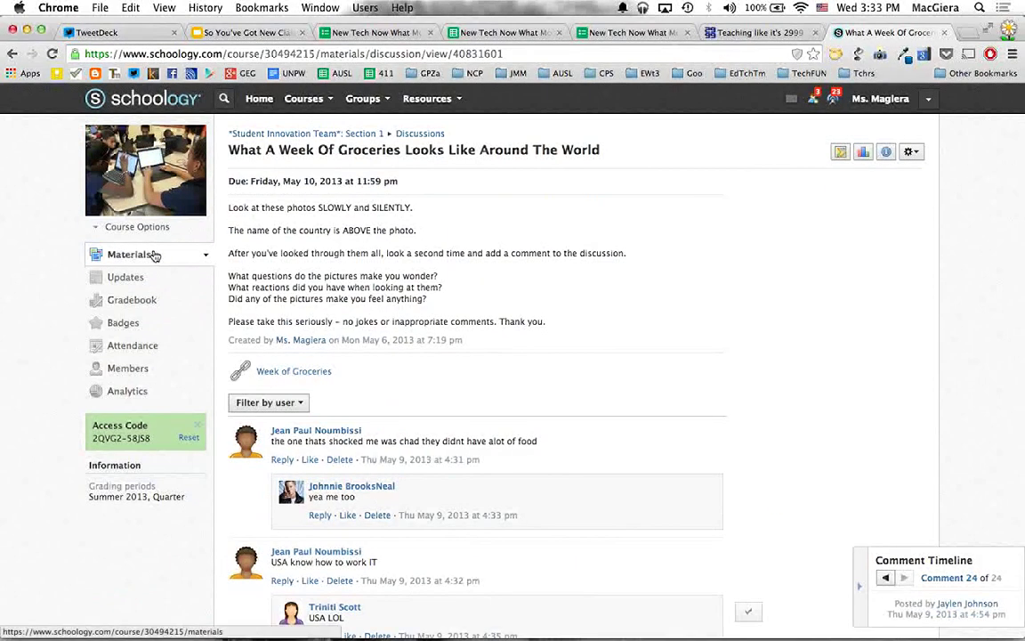
left_click(154, 255)
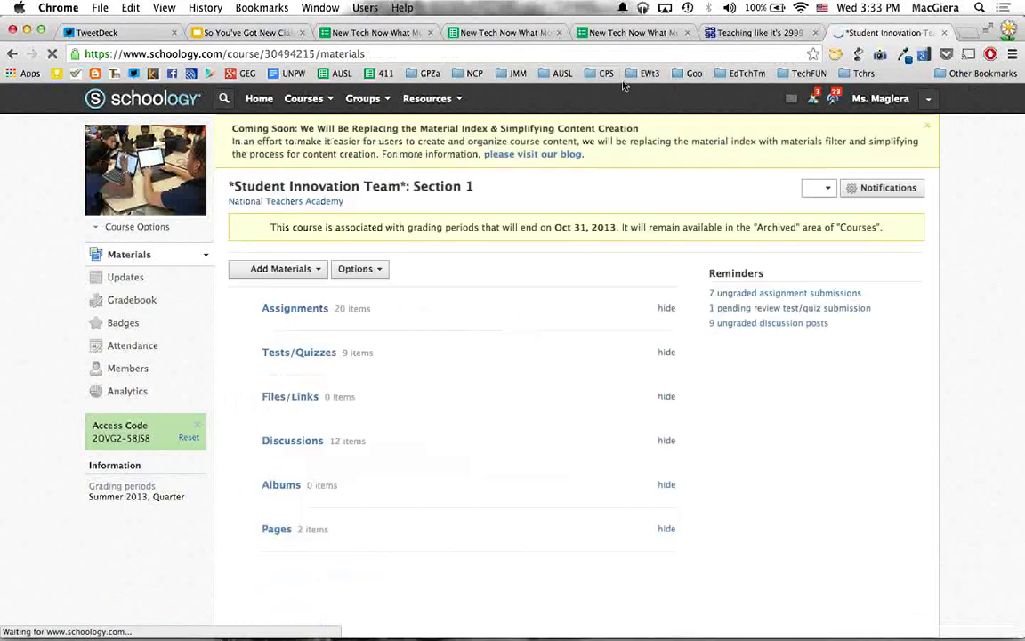
left_click(267, 308)
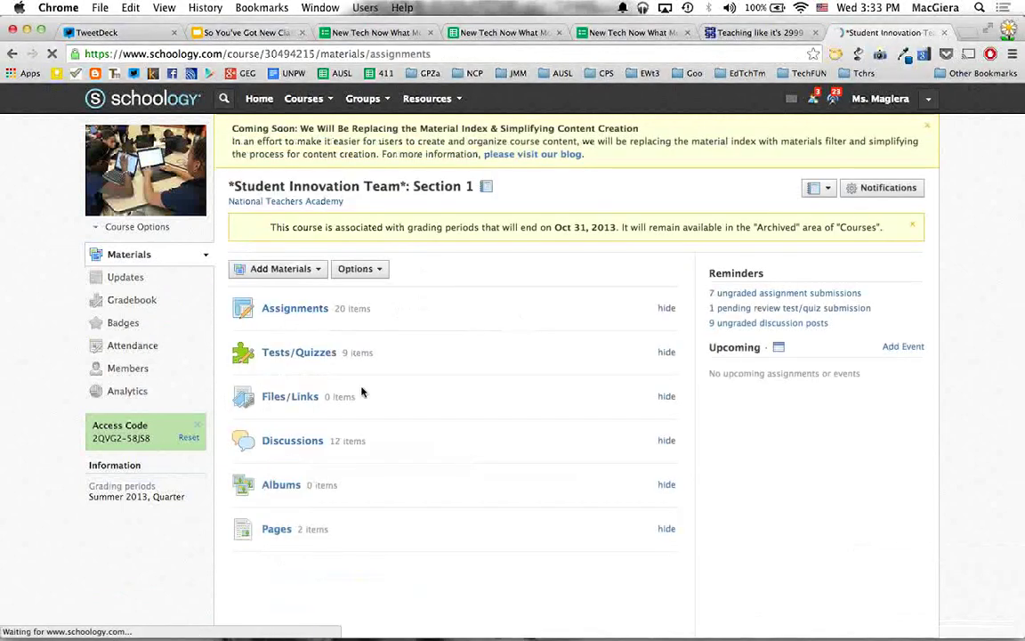
left_click(142, 256)
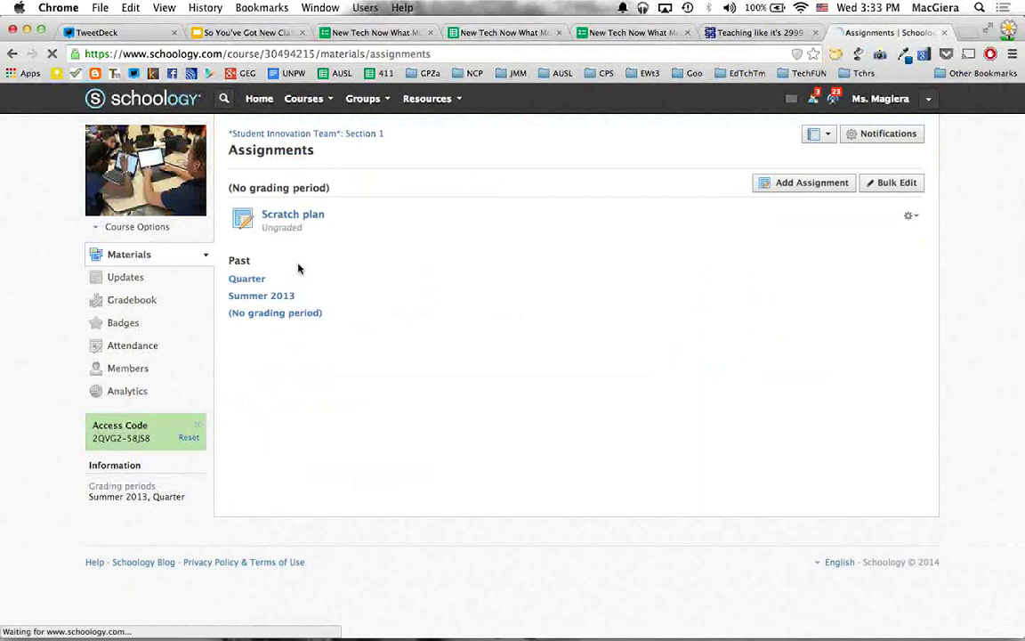
Expand the past assignments without a grading period and open the demo student's submission for Fractions Worksheet.
left_click(307, 309)
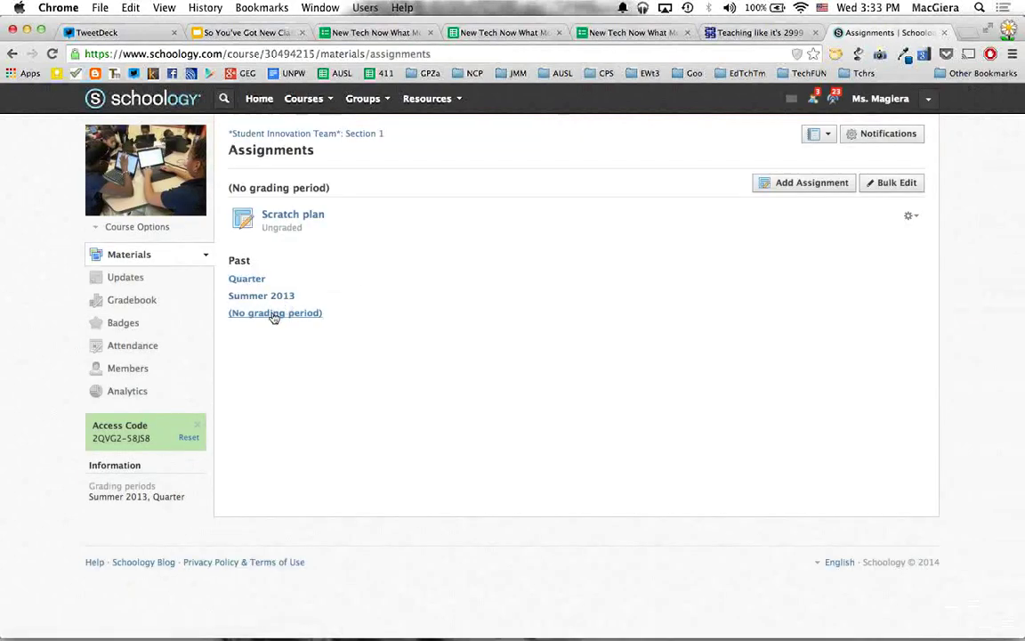
left_click(275, 313)
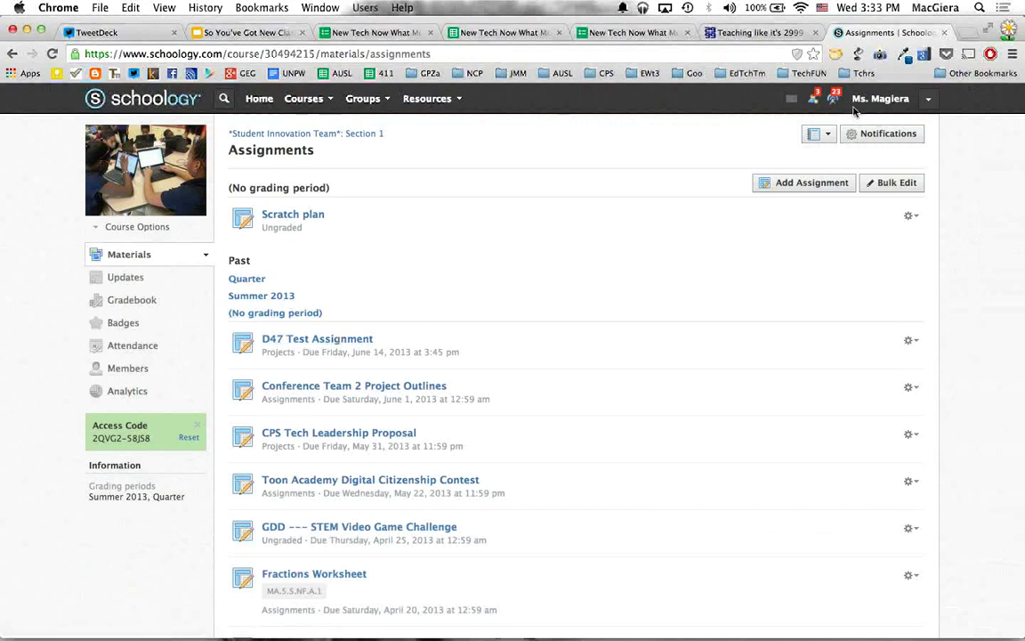
scroll(292, 448, "down", 5)
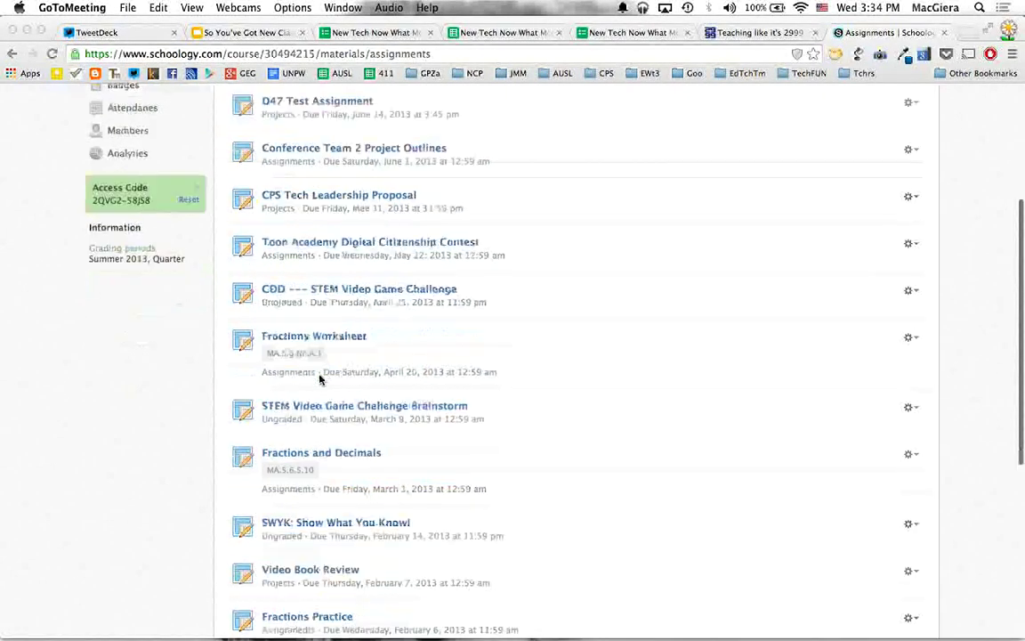
left_click(299, 316)
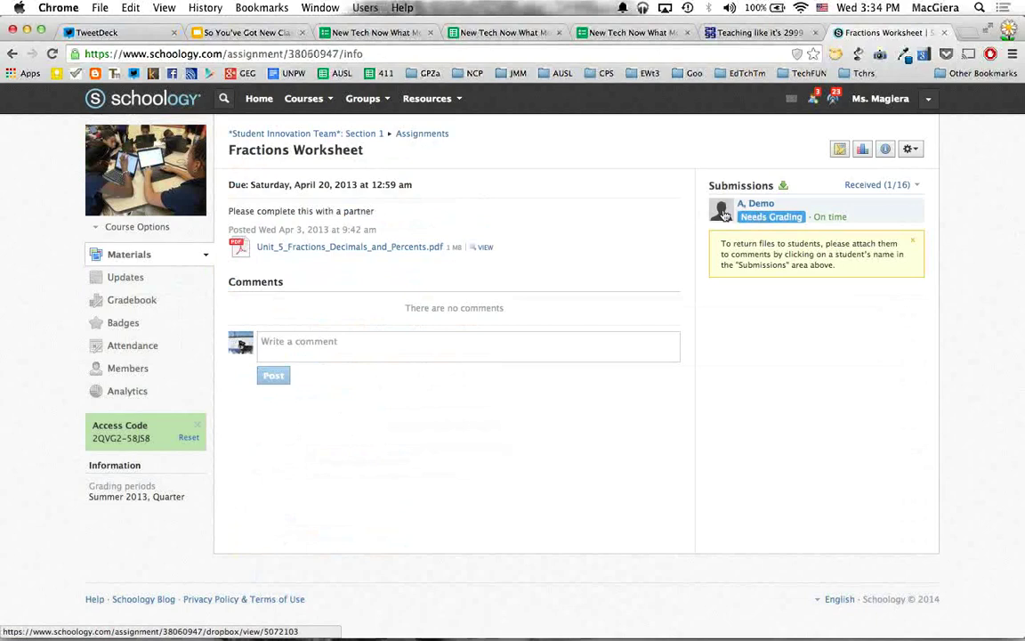
left_click(752, 218)
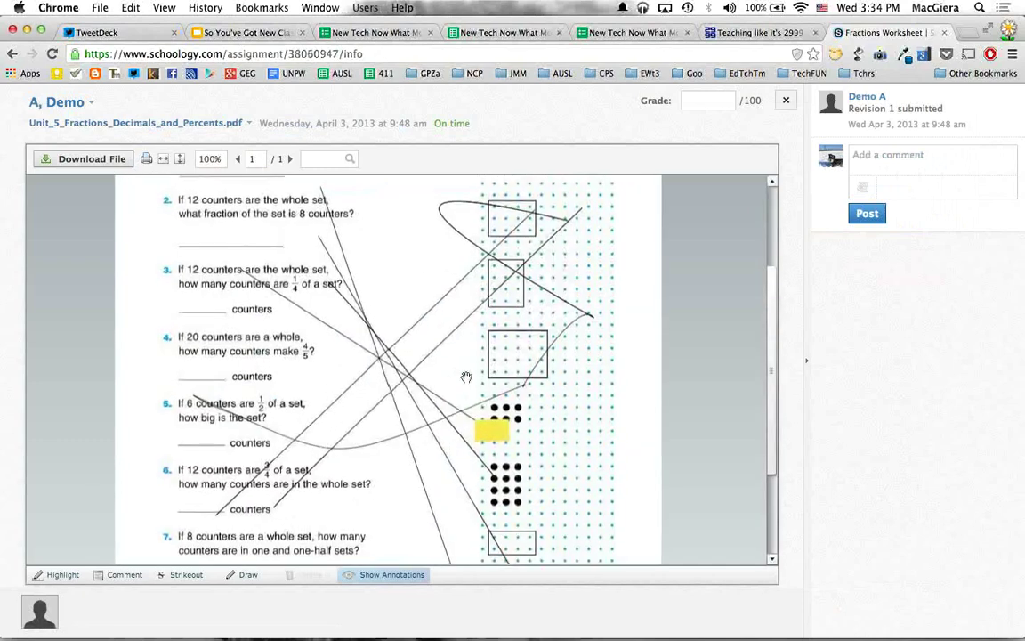
Look over the submitted worksheet and draw a freehand black circle around question 3 and a red one around questions 1 and 2.
scroll(417, 431, "down", 5)
scroll(499, 418, "up", 6)
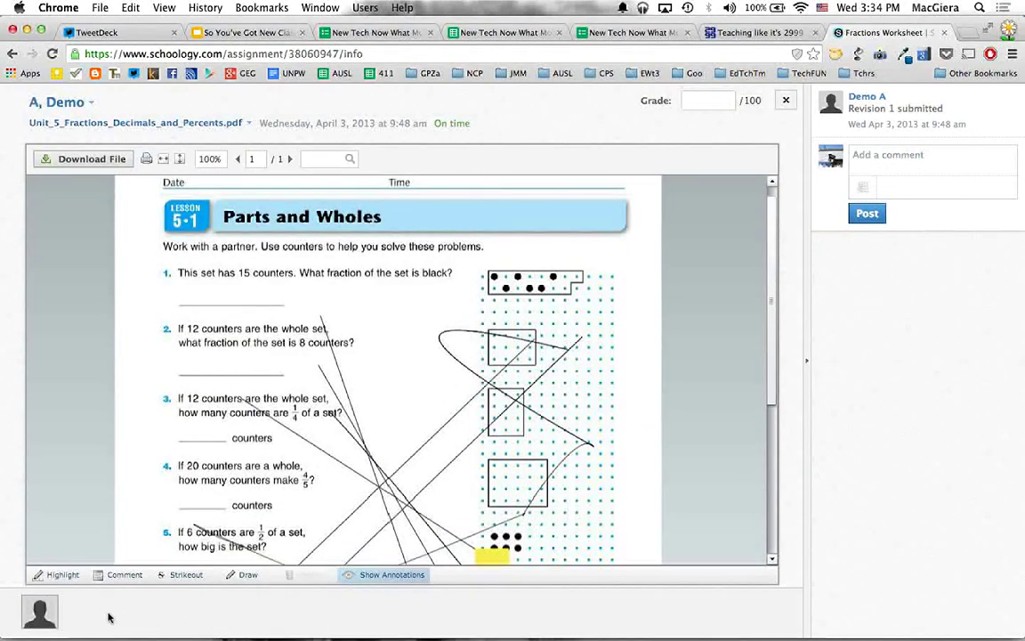
left_click(246, 574)
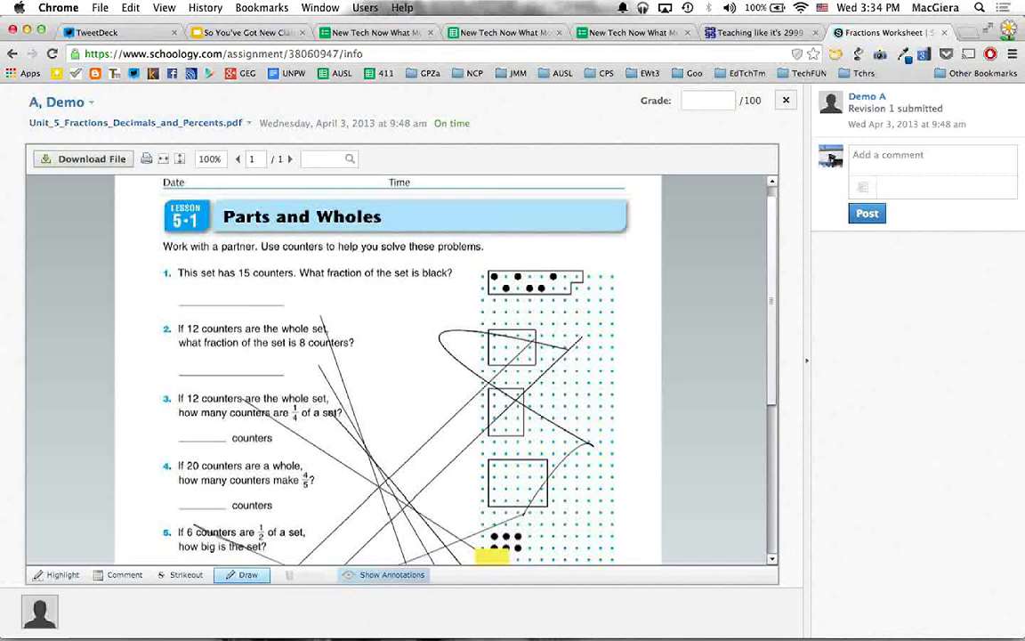
mouse_move(320, 347)
left_mouse_down()
mouse_move(267, 450)
mouse_move(317, 347)
left_mouse_up()
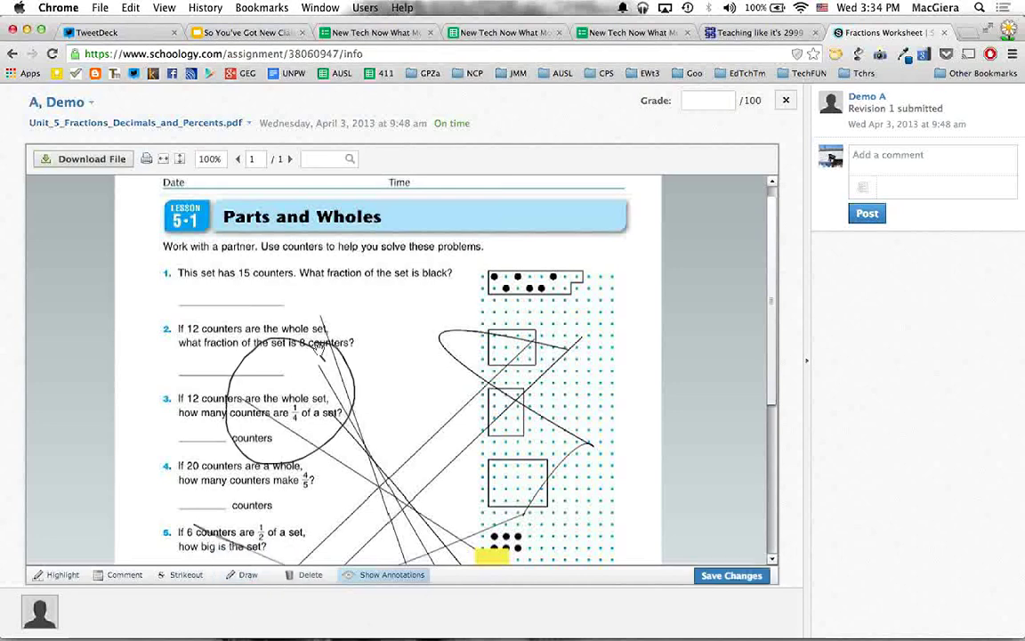
left_click(246, 575)
mouse_move(214, 261)
left_mouse_down()
mouse_move(204, 356)
mouse_move(245, 245)
left_mouse_up()
Submit a grade of 100 out of 100 for the worksheet submission and return to the assignments list.
left_click(685, 101)
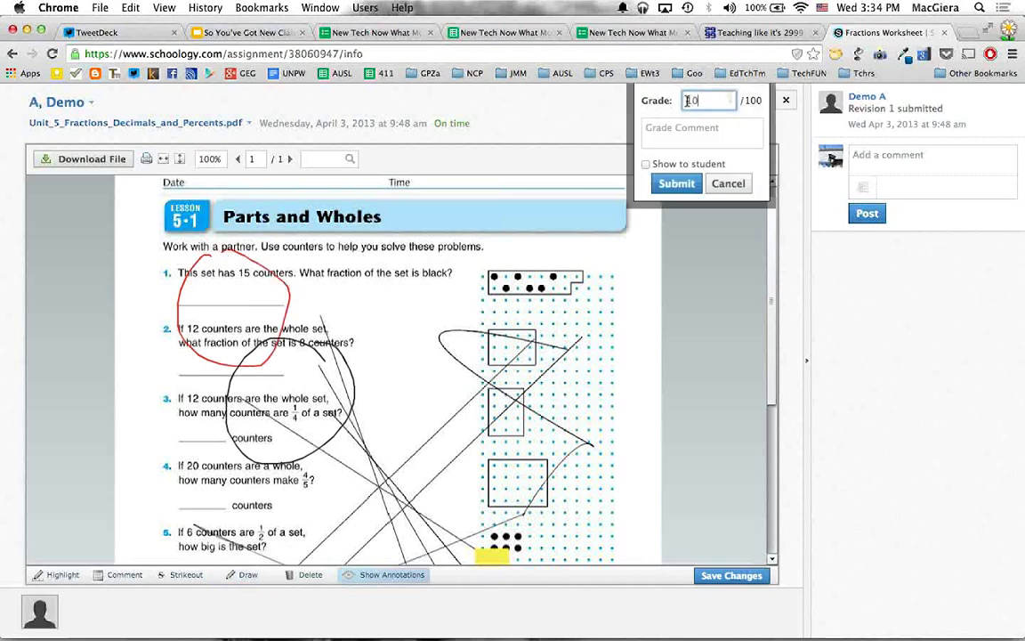
left_click(657, 187)
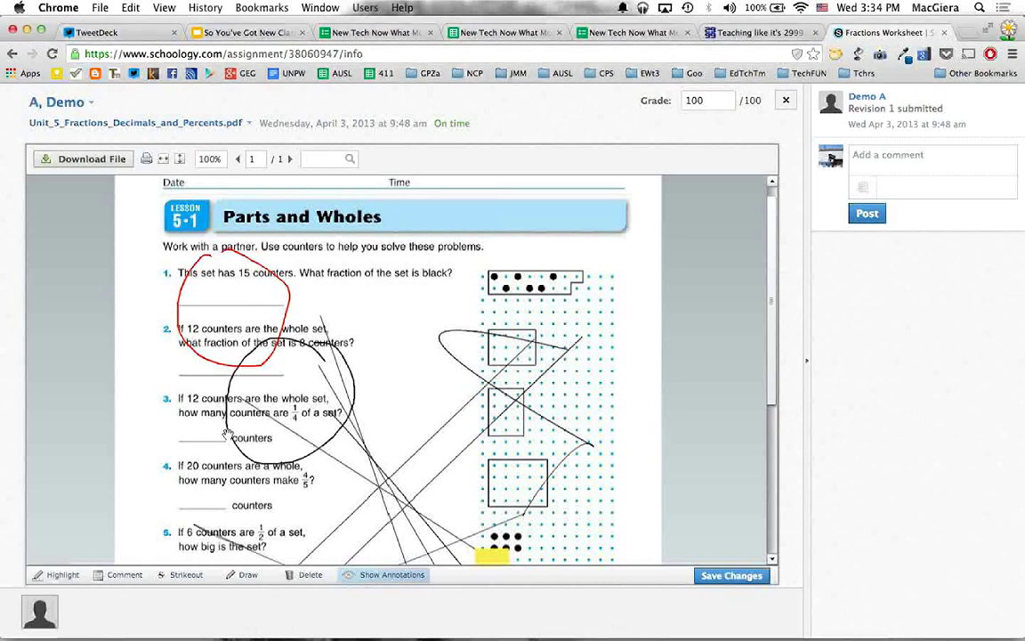
left_click(12, 53)
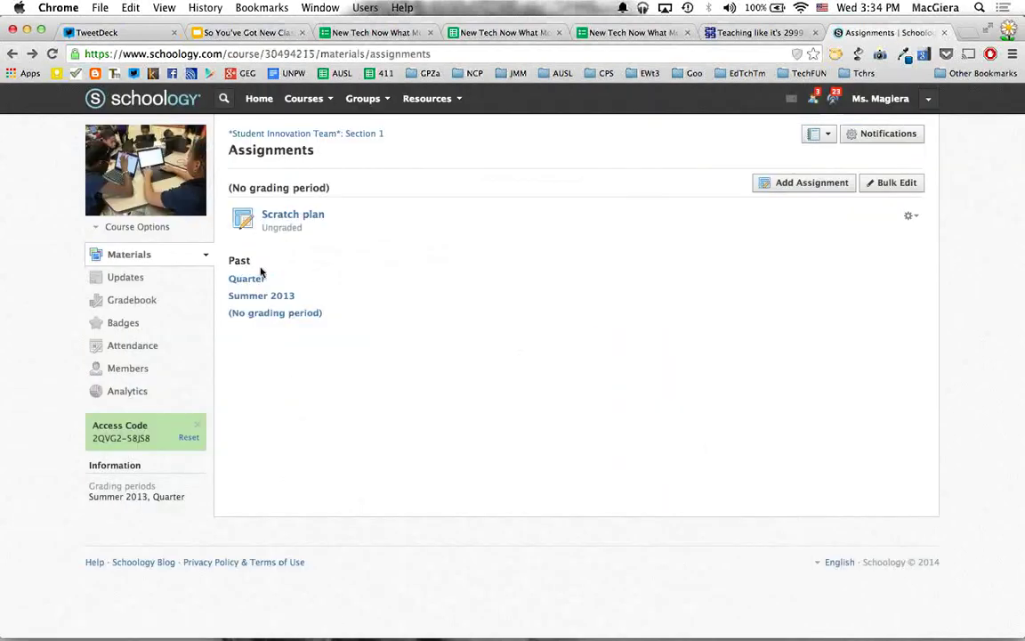
left_click(267, 312)
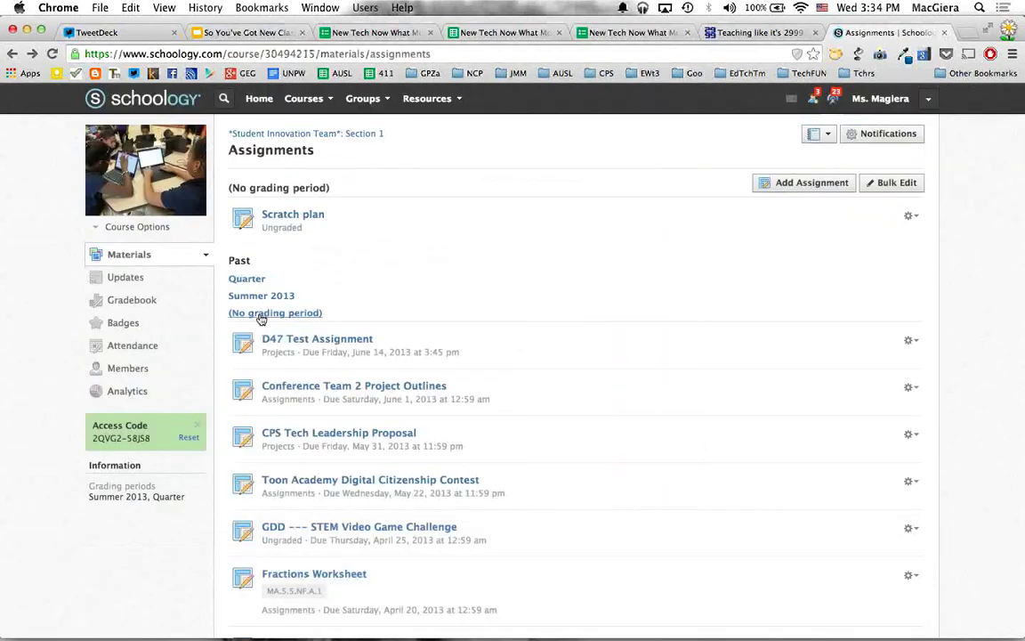
left_click(279, 297)
scroll(375, 291, "down", 10)
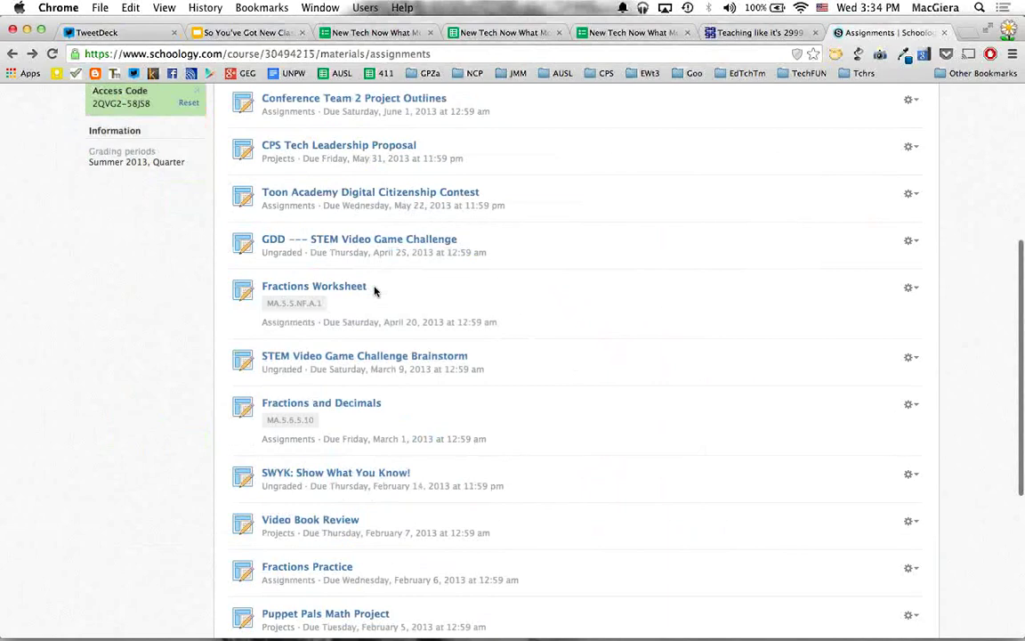
scroll(474, 225, "up", 3)
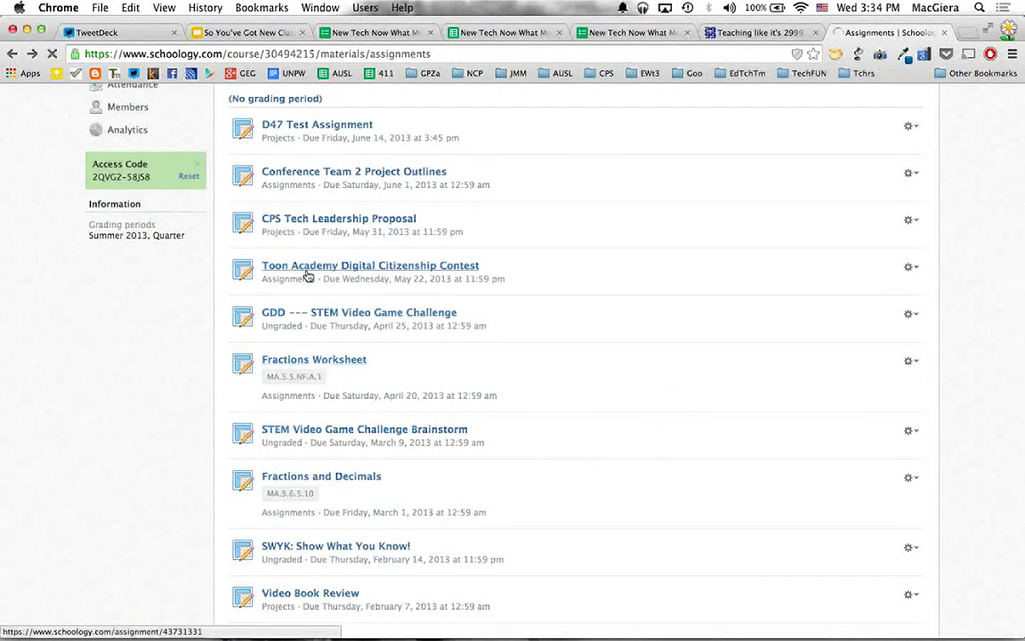
left_click(315, 359)
left_click(11, 54)
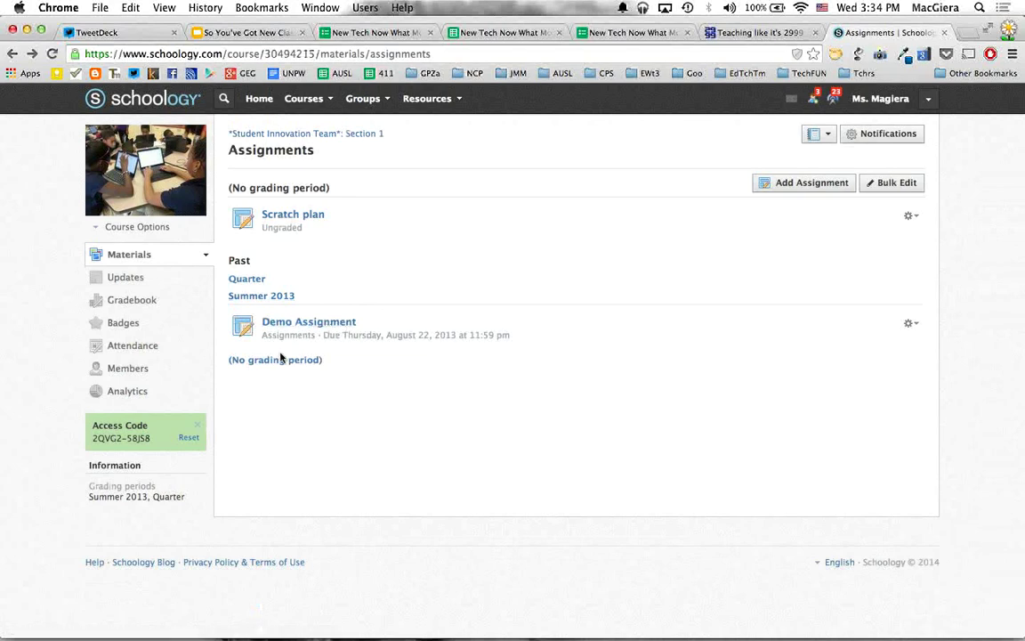
Open the past assignments Fractions and Decimals, Fractions Practice and Geometric Solids in separate background tabs.
scroll(289, 306, "down", 5)
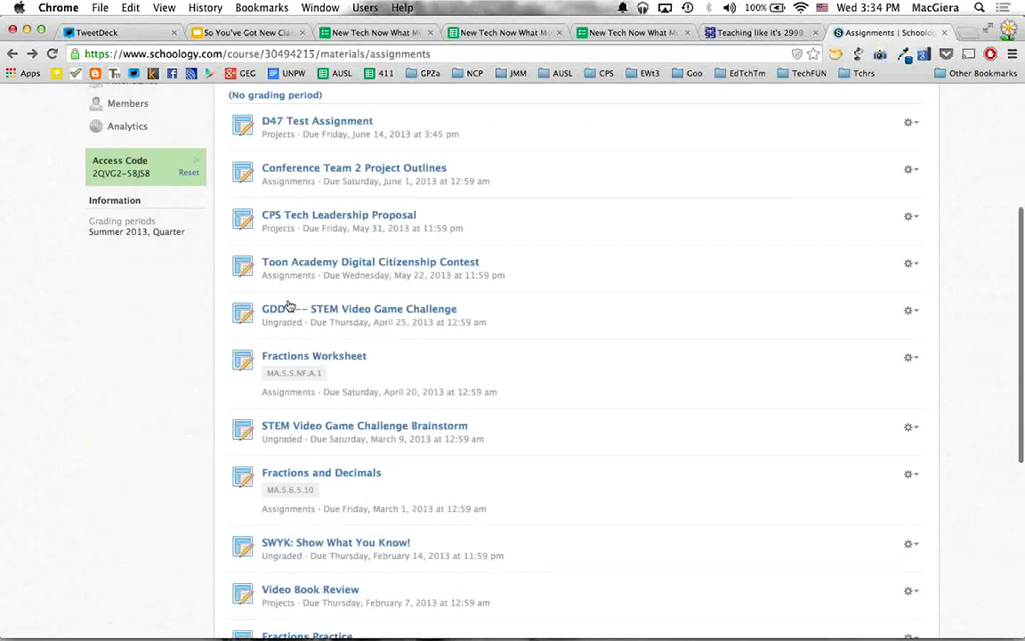
scroll(290, 306, "down", 4)
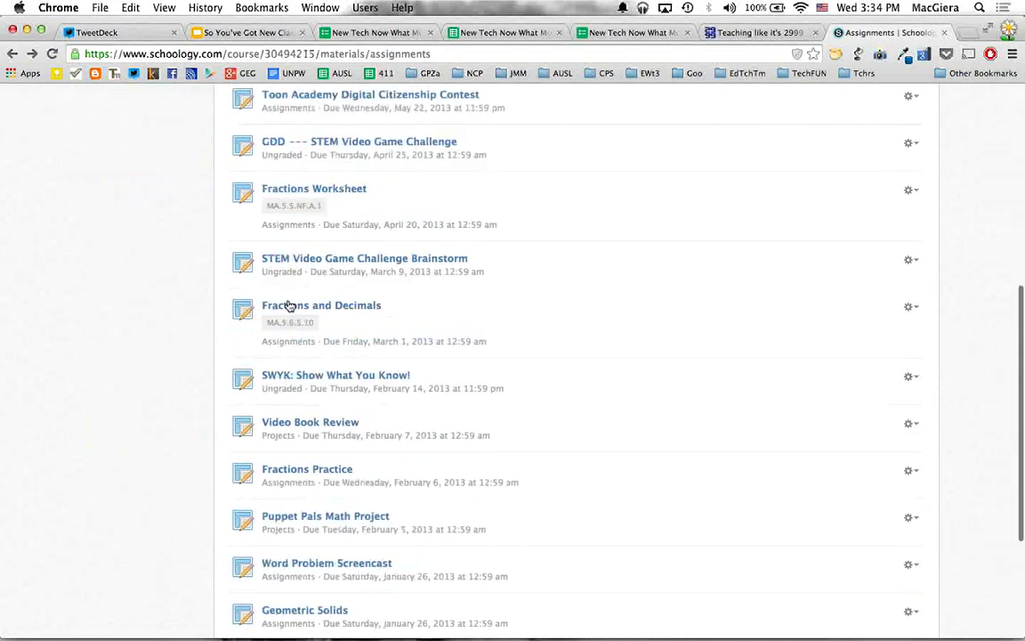
scroll(285, 309, "down", 1)
left_click(290, 254, "super")
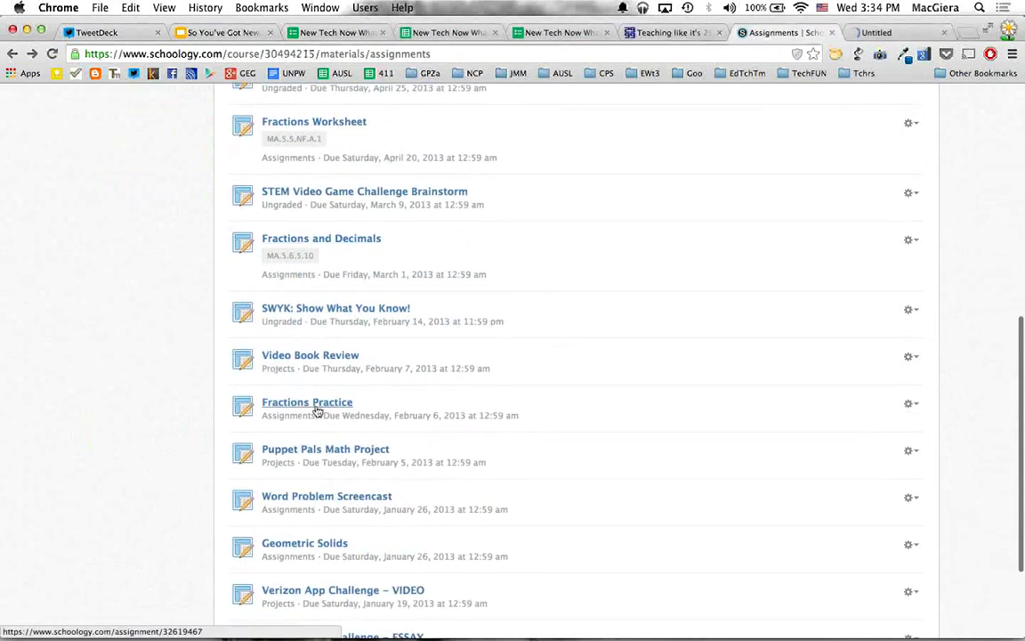
scroll(317, 407, "down", 2)
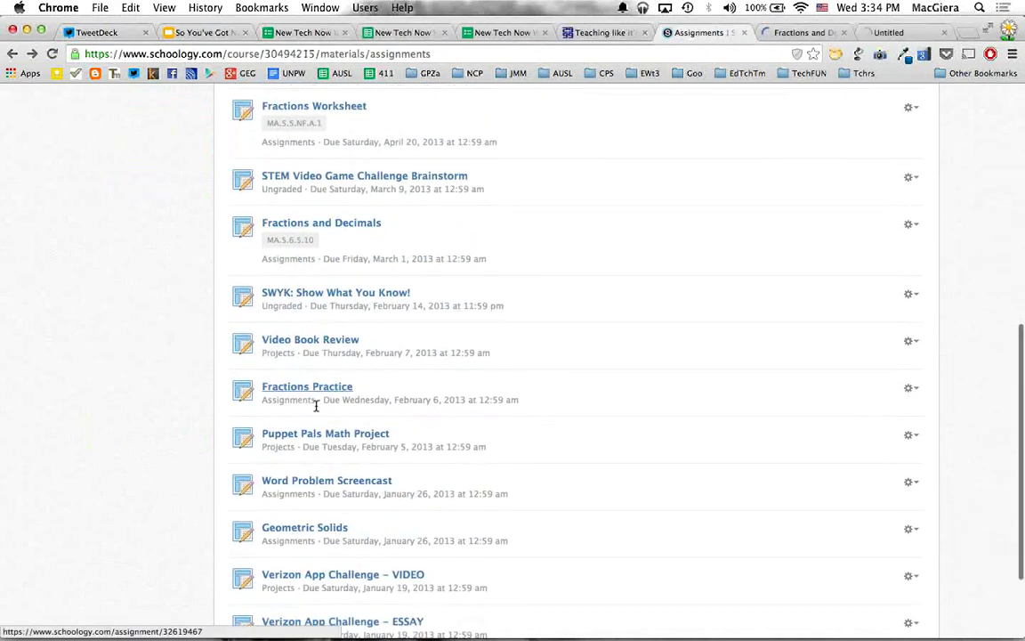
left_click(313, 403, "super")
Check the student submissions received for Fractions and Decimals, Fractions Practice and Geometric Solids.
left_click(726, 33)
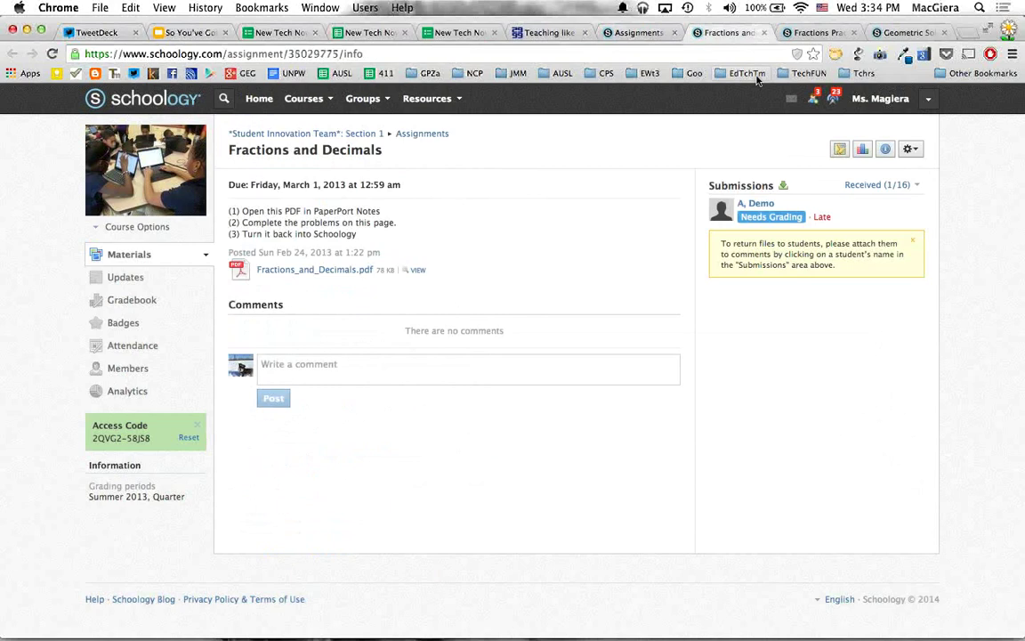
left_click(835, 33)
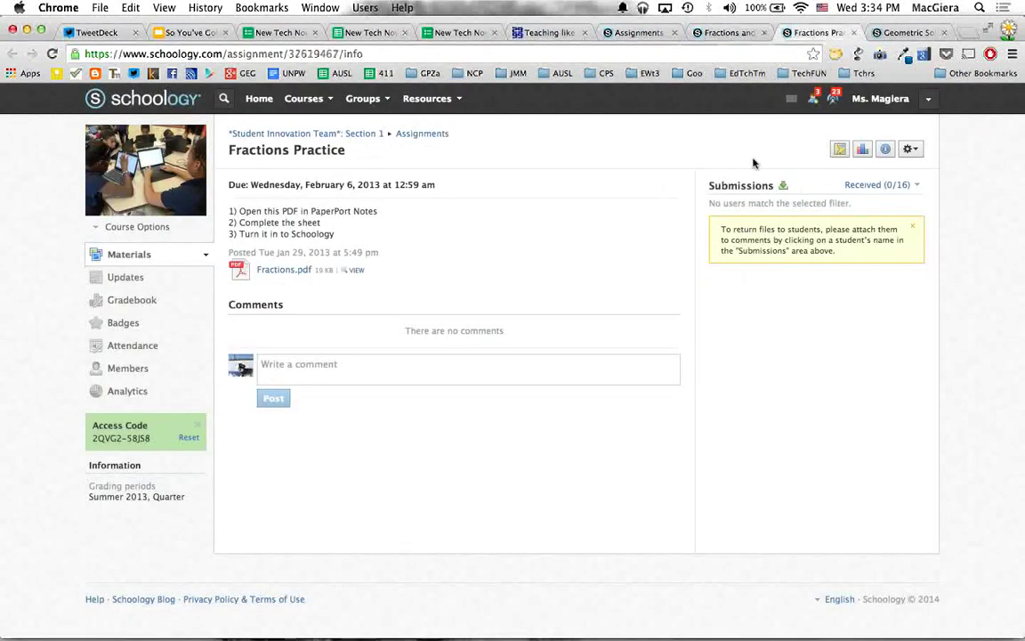
key("ctrl+Tab")
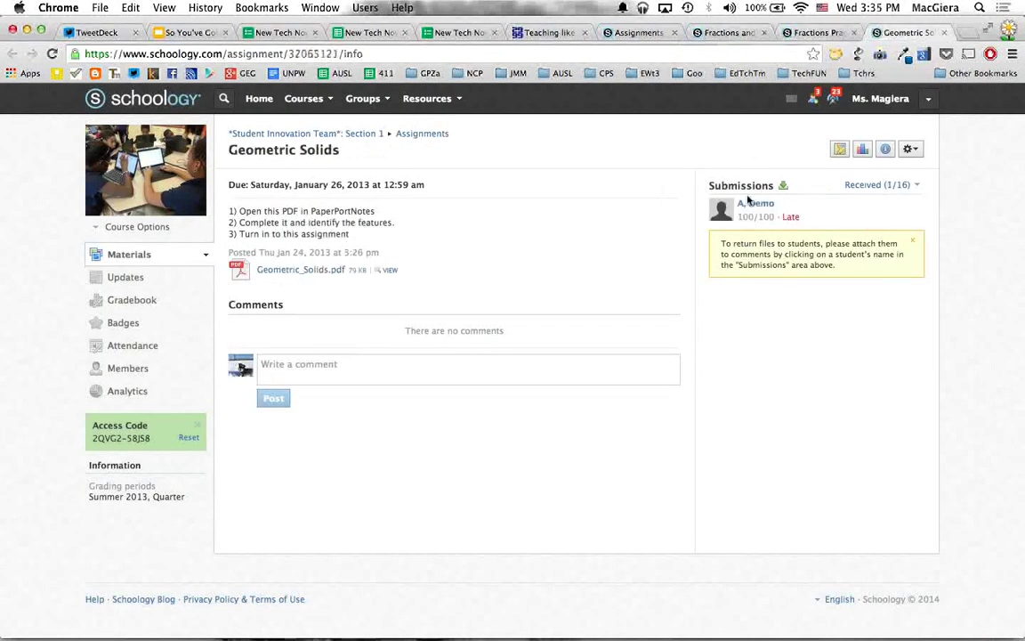
From the assignments list, open Geometric Solids again and the Quarter period's Fractions Practice in new tabs and check their submissions.
left_click(599, 39)
scroll(294, 540, "down", 2)
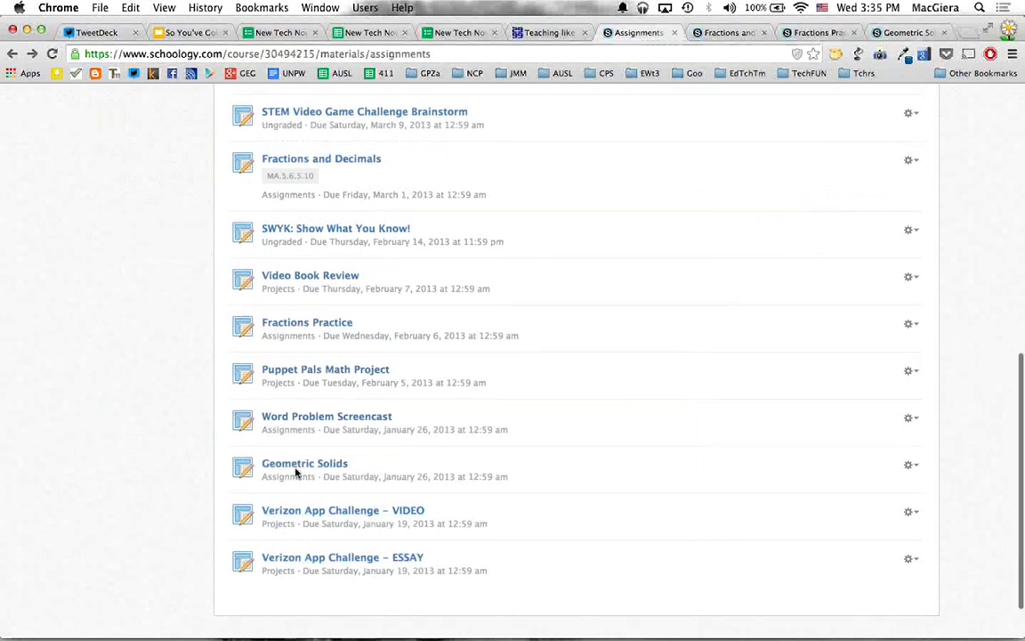
scroll(319, 430, "up", 5)
scroll(319, 431, "up", 5)
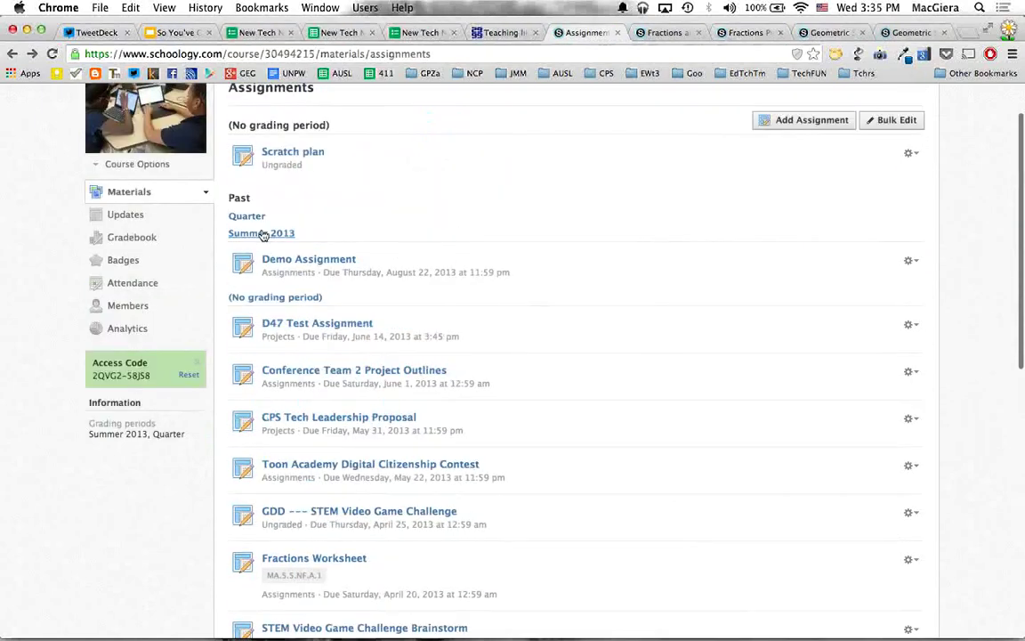
left_click(687, 32)
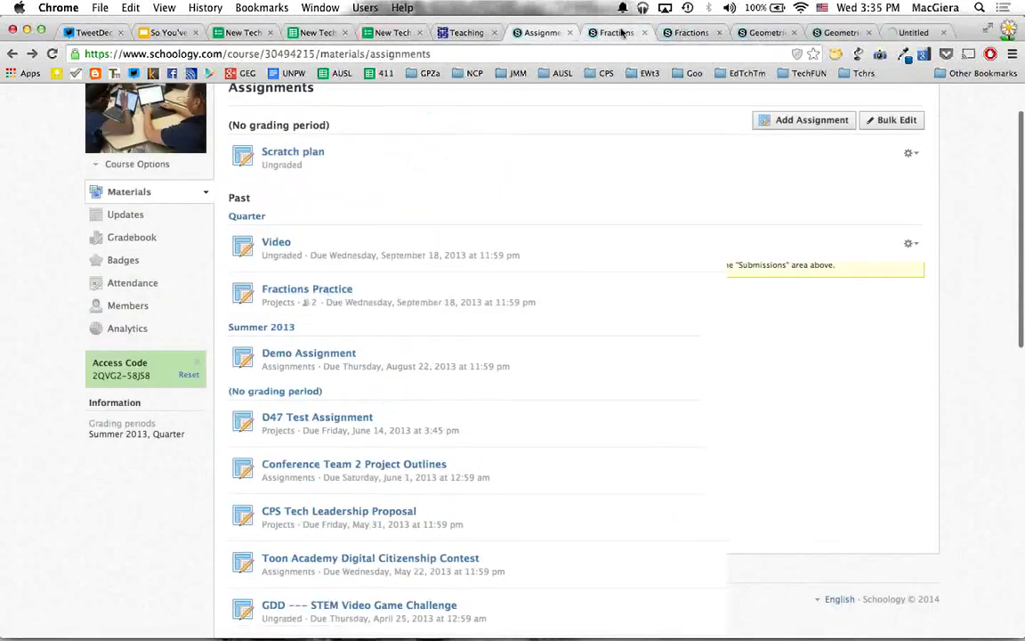
left_click(766, 36)
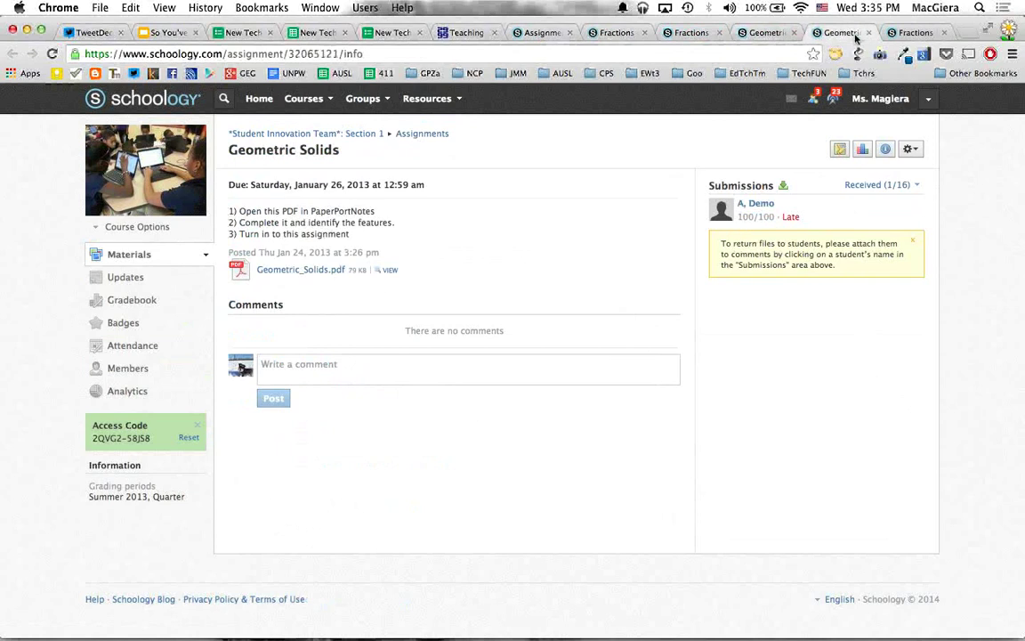
left_click(913, 33)
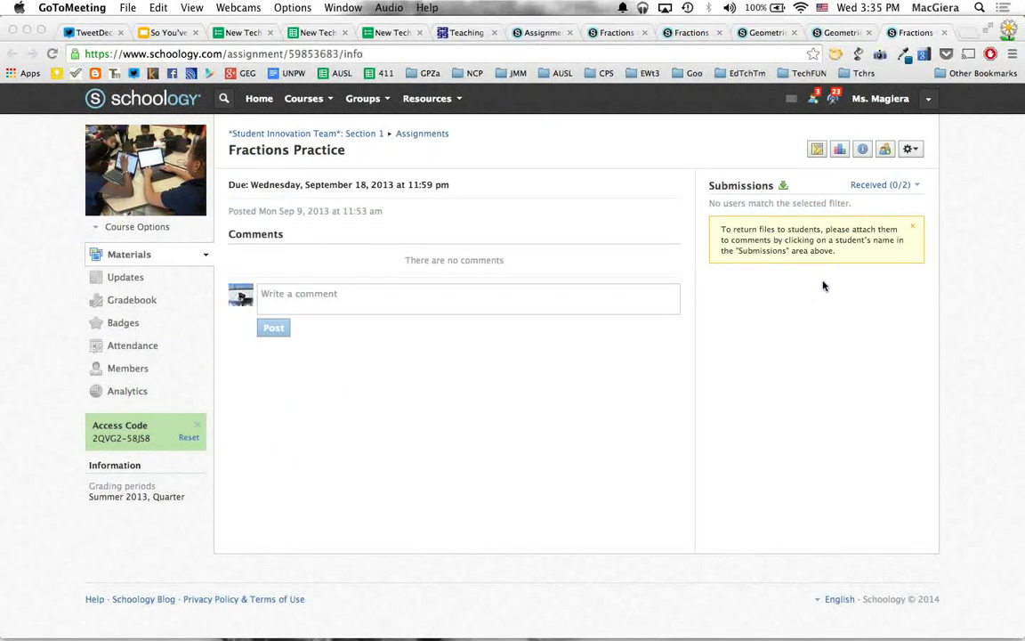
Close all the open Schoology tabs, leaving the Quarter period's Fractions Practice assignment until last.
left_click(569, 32)
left_click(570, 32)
left_click(570, 32)
left_click(570, 32)
left_click(570, 32)
left_click(569, 32)
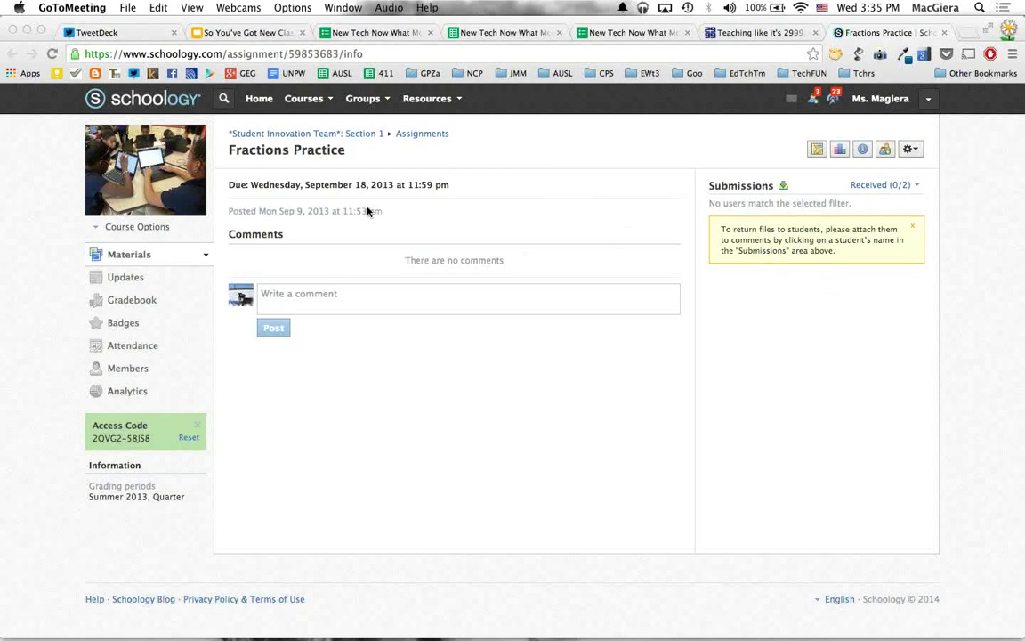
left_click(863, 30)
left_click(944, 38)
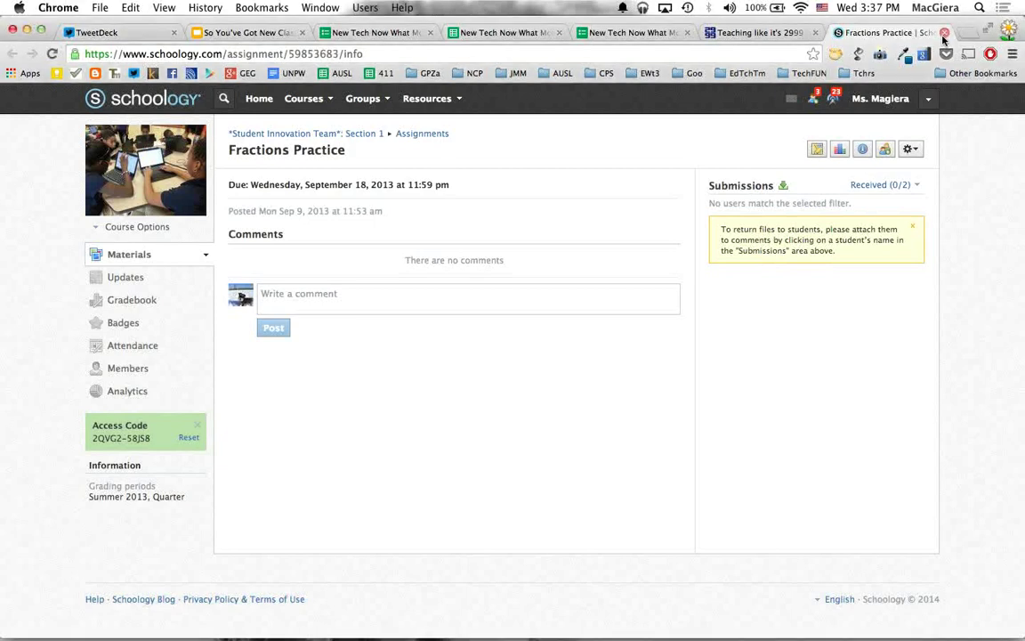
left_click(944, 35)
Switch to the Google Slides deck "So You've Got New Classroom Tech - Now What?", present it from slide 18 and advance to slide 19.
left_click(671, 34)
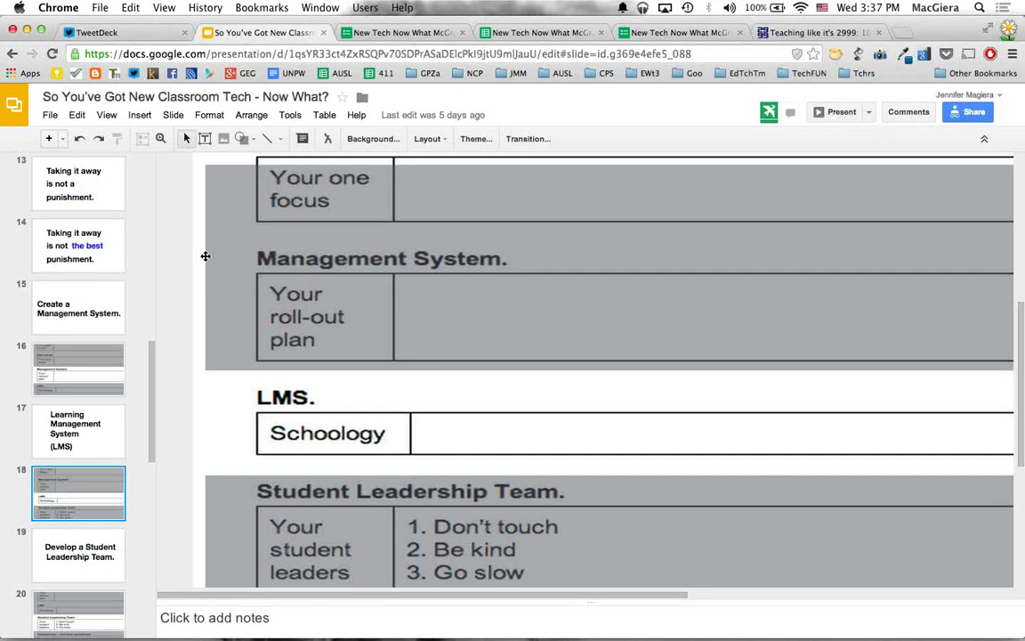
left_click(778, 109)
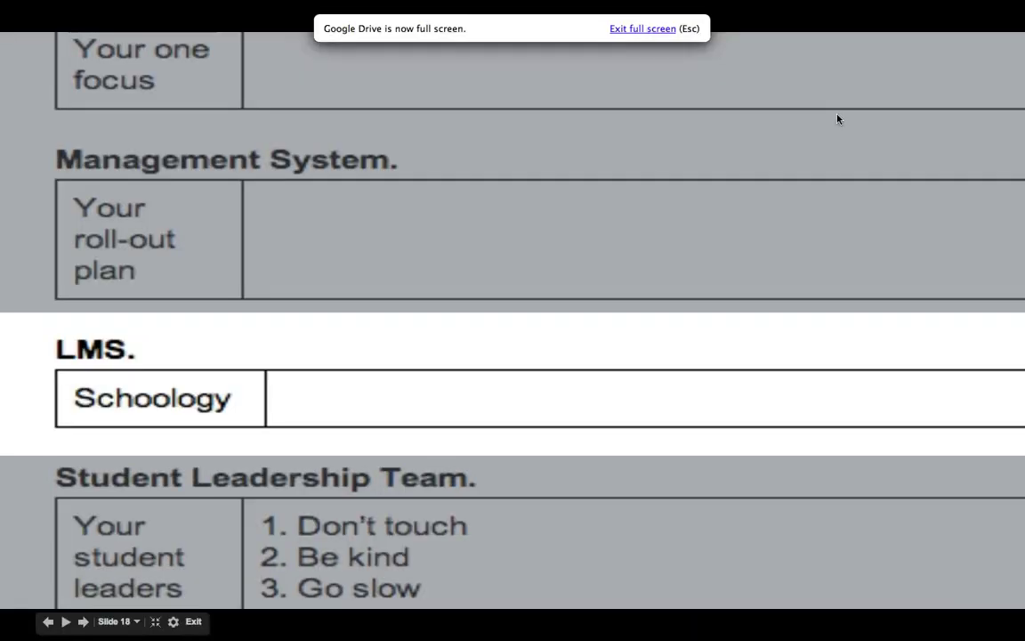
left_click(264, 363)
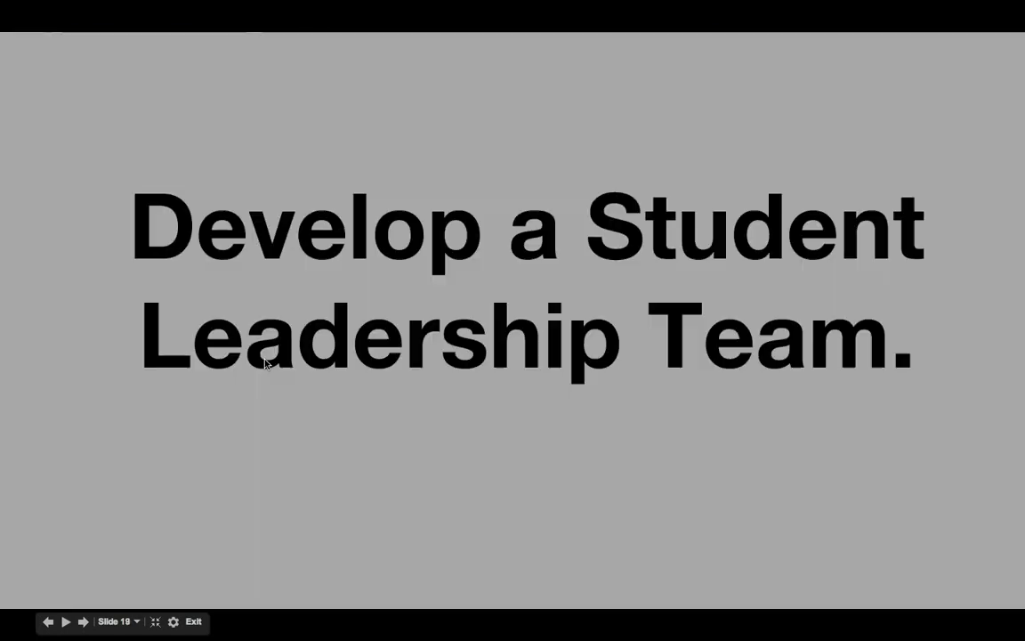